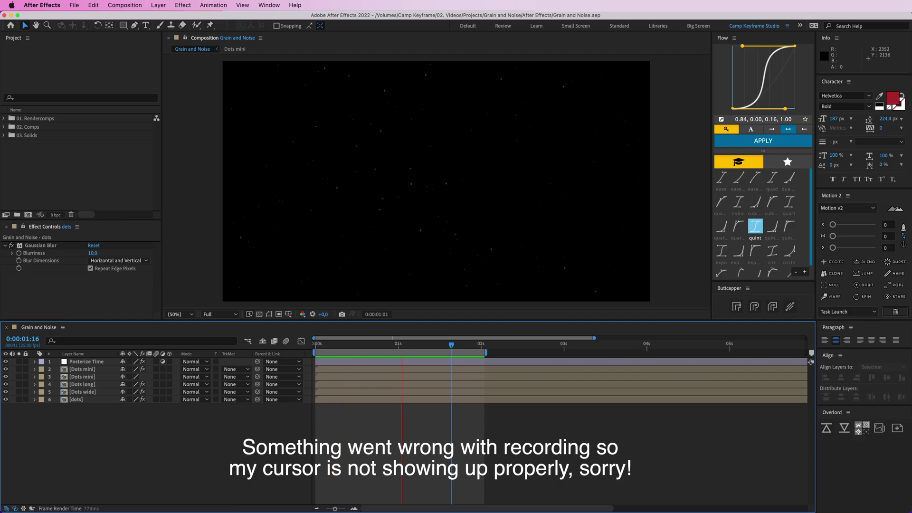
Create a new composition named Grain with the UHD 4K 25 preset
key("space")
left_click(81, 176)
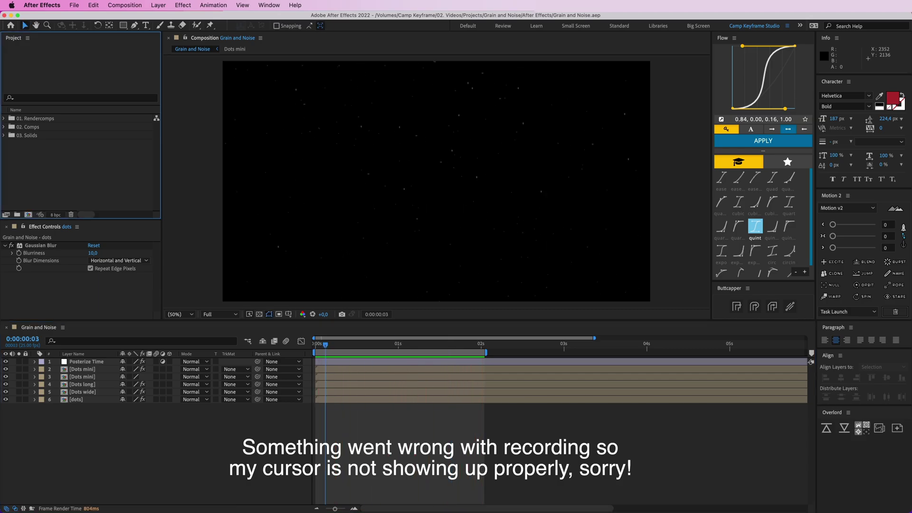
key("super+n")
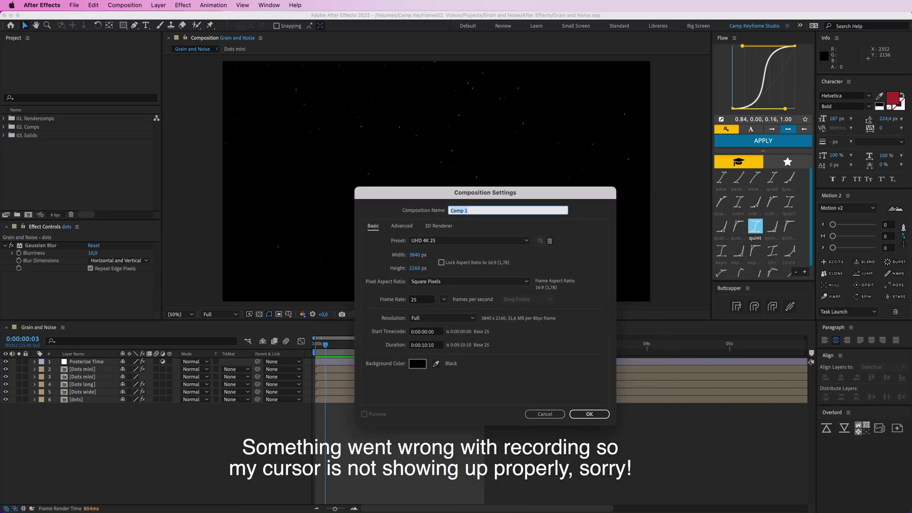
type("Grain")
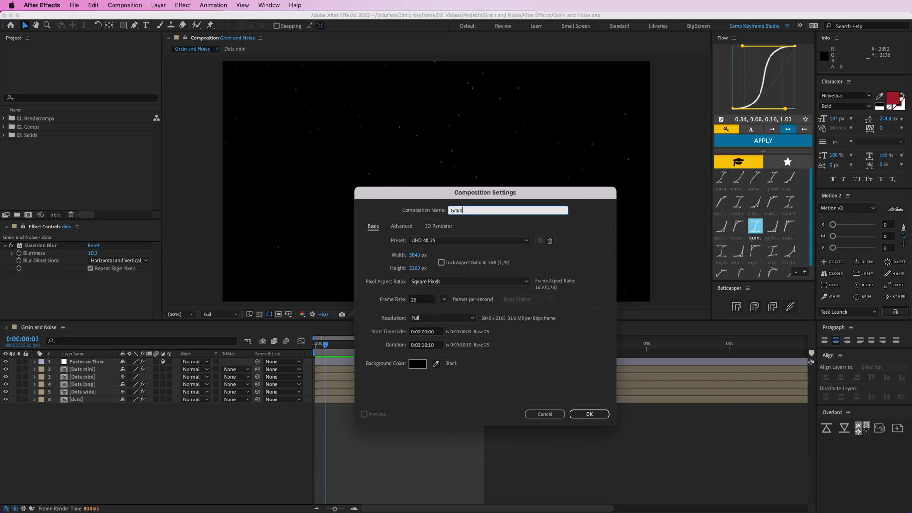
key("Return")
left_click(91, 180)
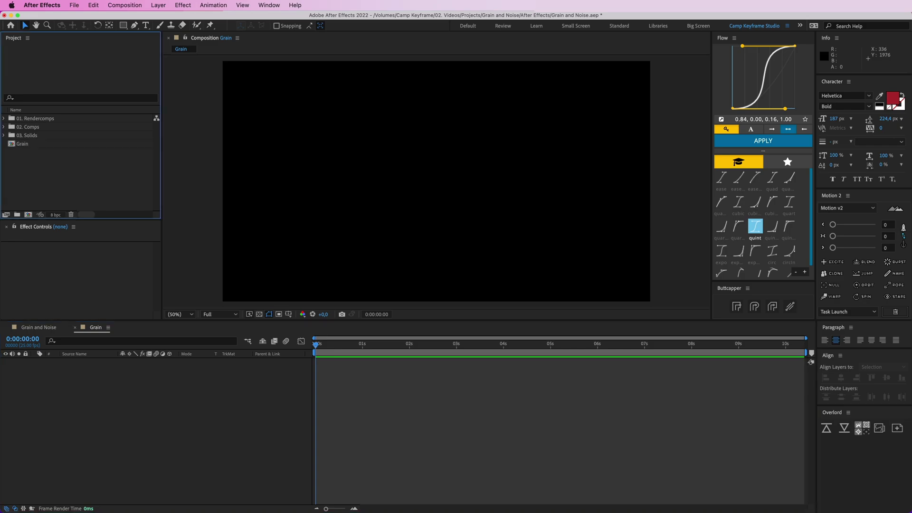
Draw a tiny white dot with the Ellipse tool, up and left of the Grain composition's centre
left_click(157, 411)
left_click(123, 25)
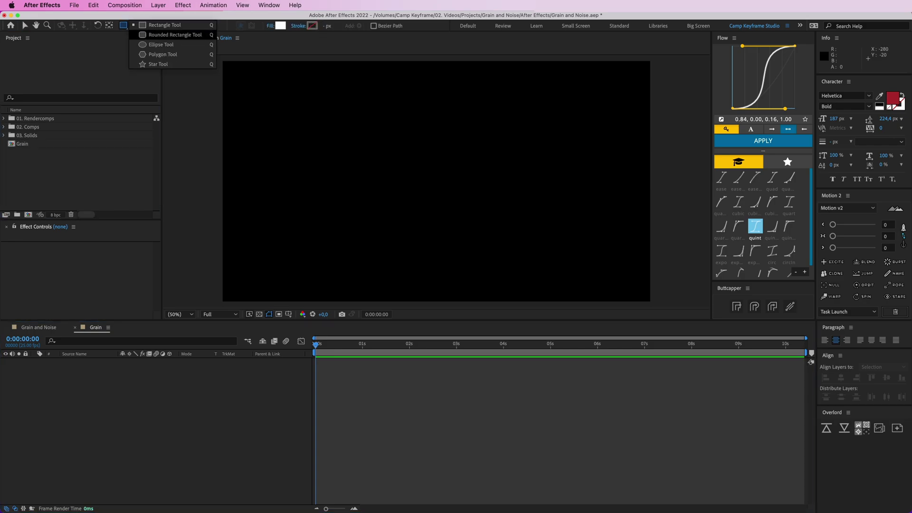
left_click(161, 44)
left_click_drag(394, 139, 395, 140)
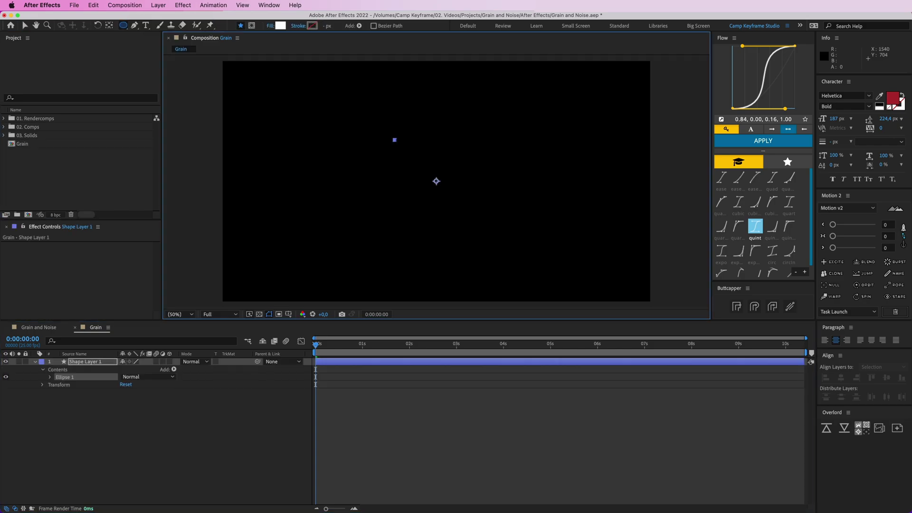
key("v")
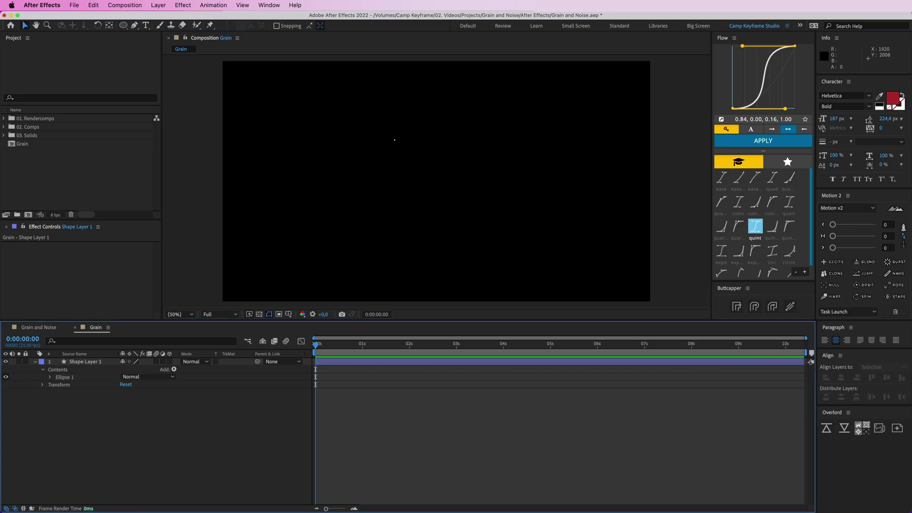
Add the expression wiggle(1,10) to the dot shape layer's Position
key("period")
key("period")
left_click_drag(270, 73, 358, 151)
key("comma")
key("comma")
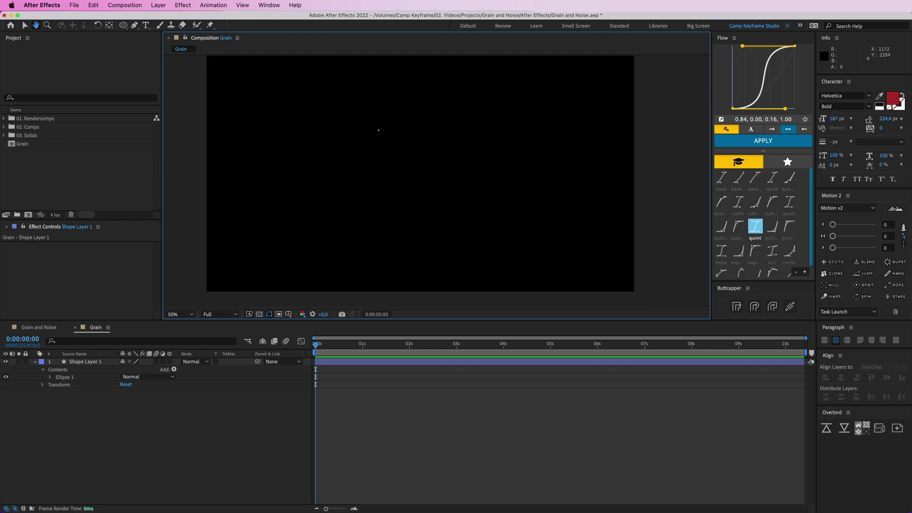
left_click(85, 362)
key("p")
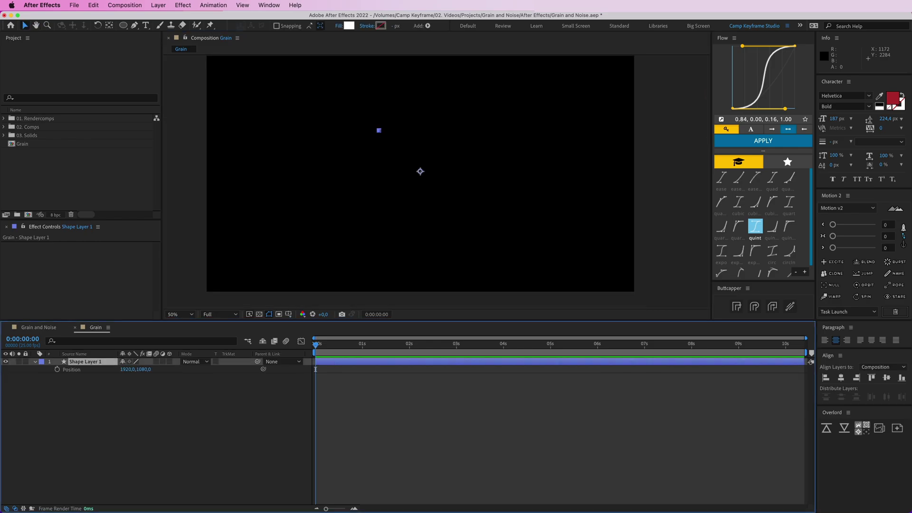
key("alt+shift+equal")
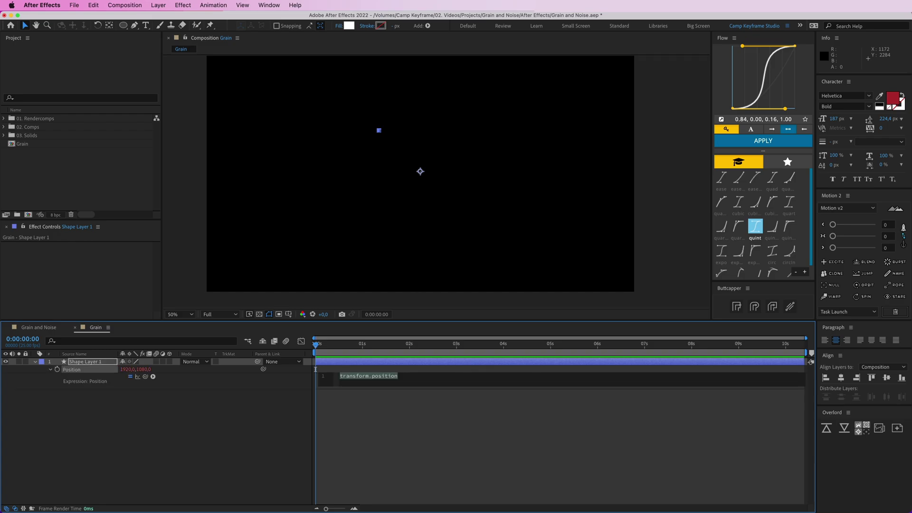
type("wiggle")
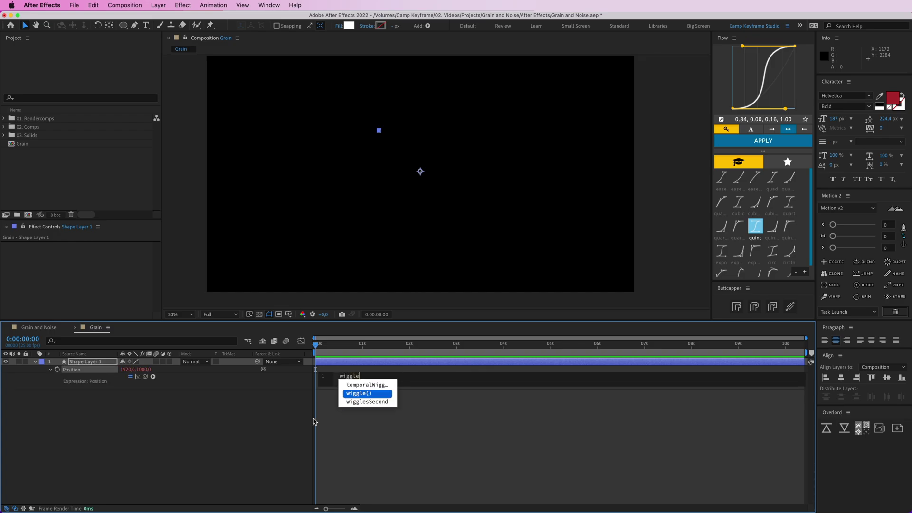
type("(1,10")
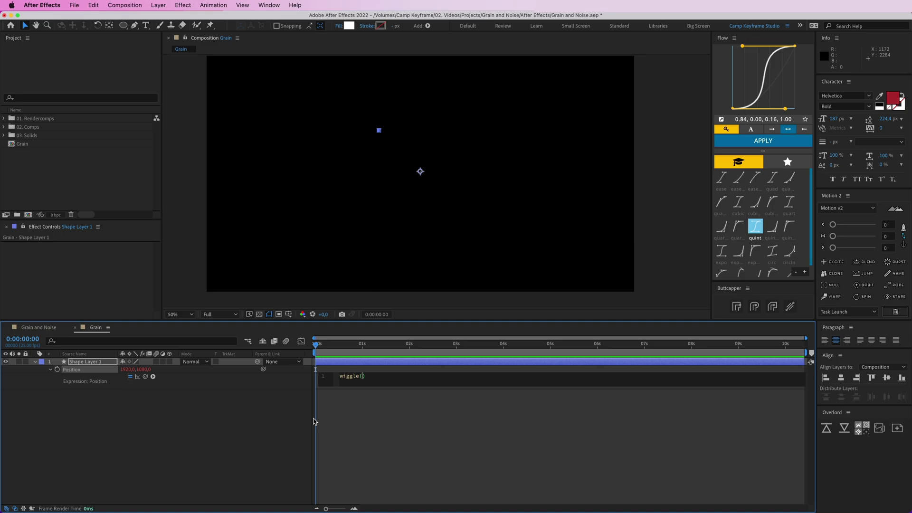
left_click(313, 421)
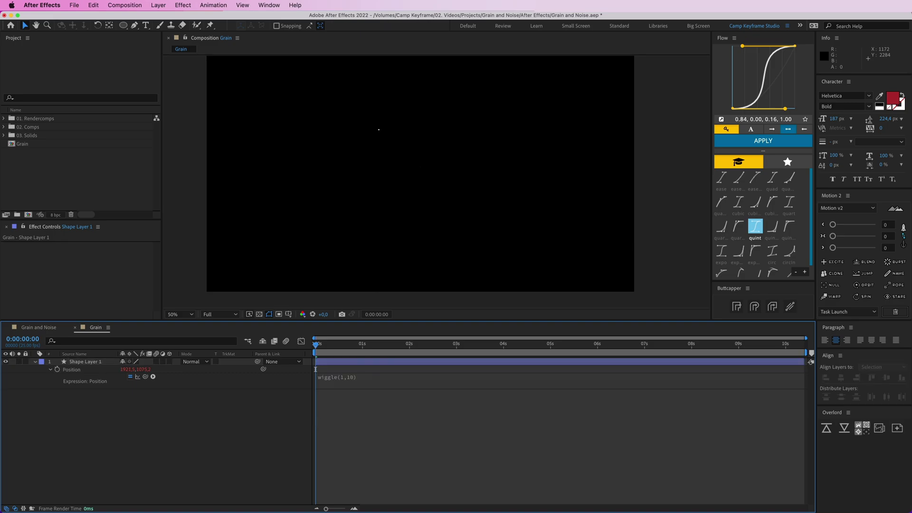
Preview the dot's motion up close, set the wiggle frequency in its Position expression to 100, and replay it from the start
key("space")
left_click_drag(379, 129, 195, 187)
key("space")
scroll(379, 175, "up", 3)
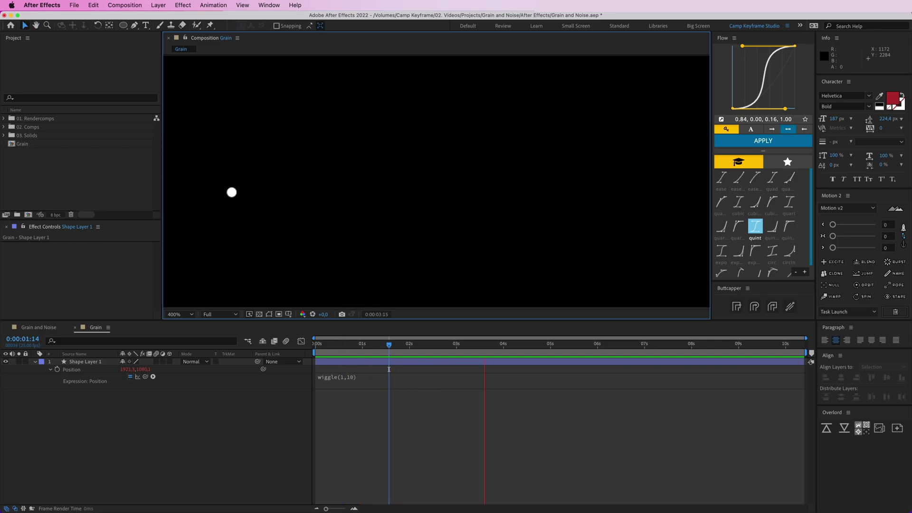
key("space")
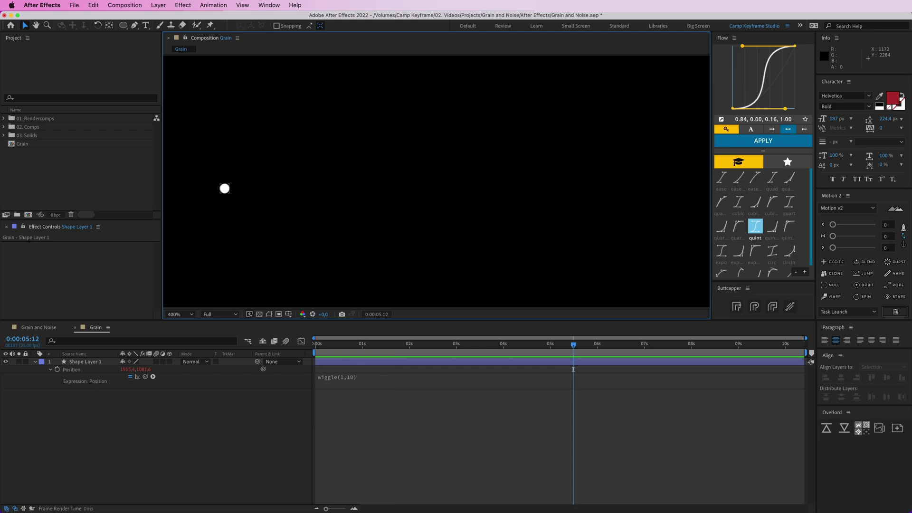
left_click(343, 377)
left_click(362, 376)
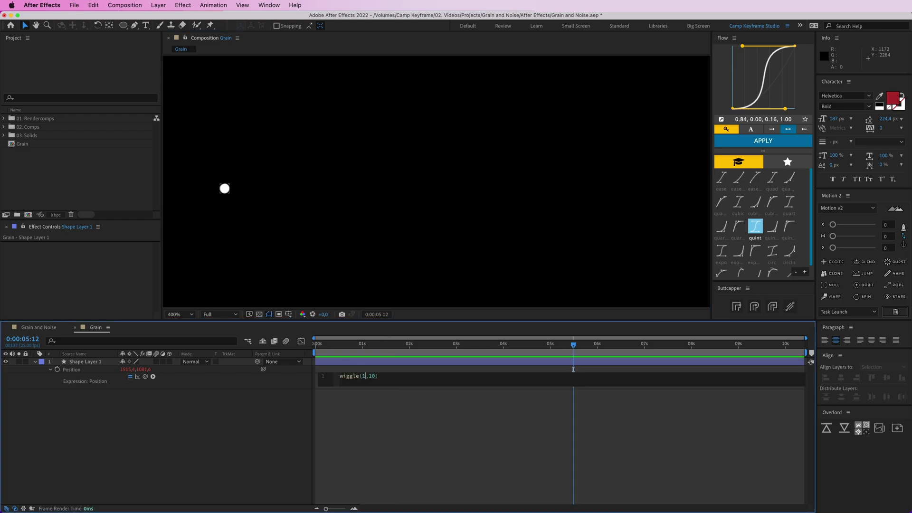
type("00")
key("KP_Enter")
key("Home")
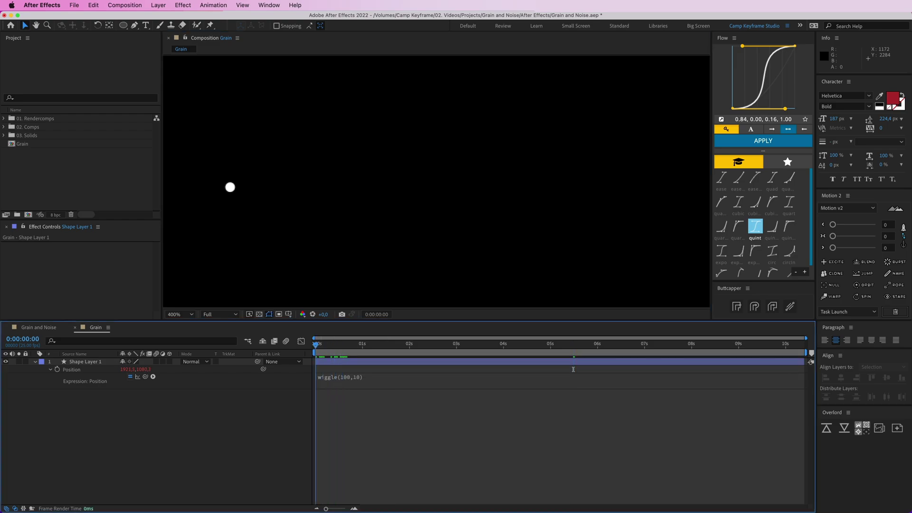
key("space")
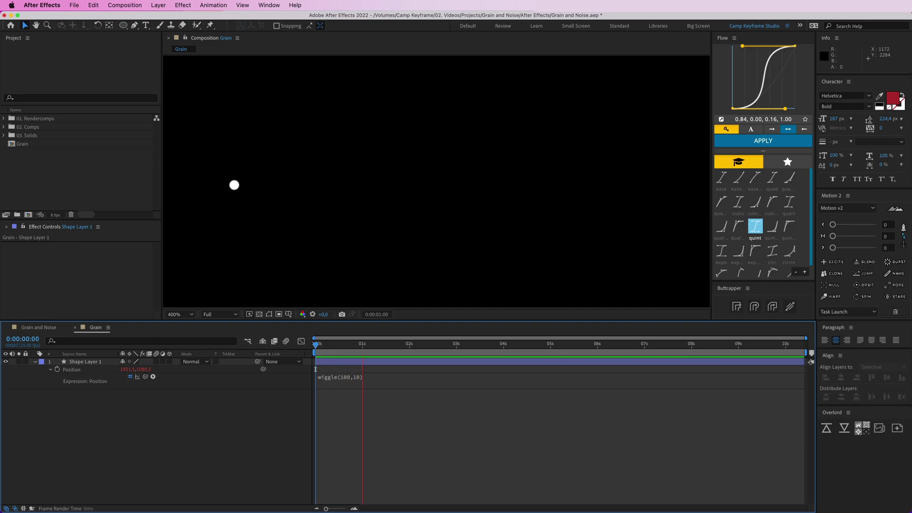
Set the wiggle amplitude in the Position expression to 2000 and preview the motion from the start
left_click(393, 369)
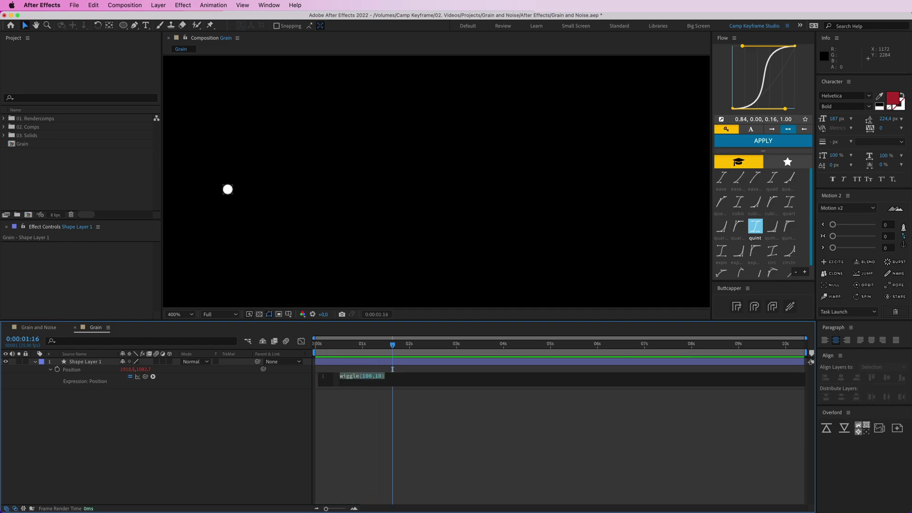
left_click(393, 369)
scroll(442, 185, "down", 6)
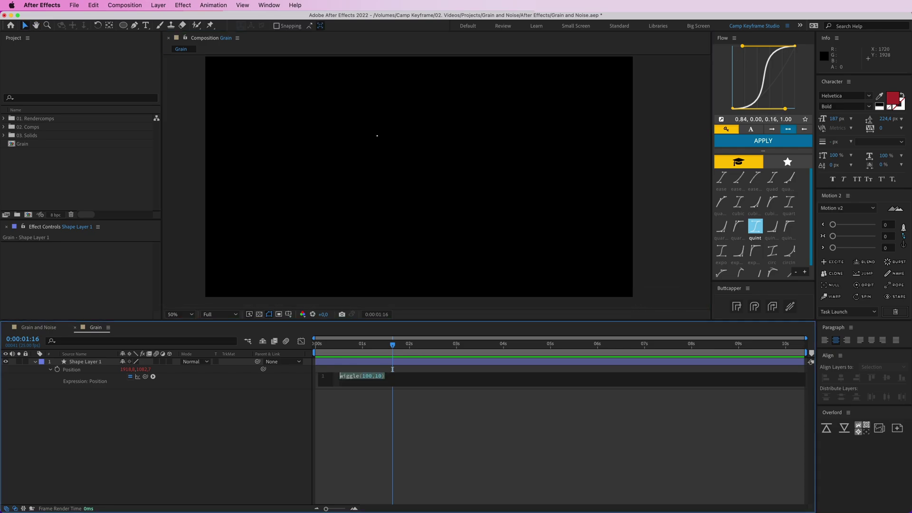
left_click(393, 370)
type("200")
left_click(391, 418)
left_click_drag(393, 345, 316, 345)
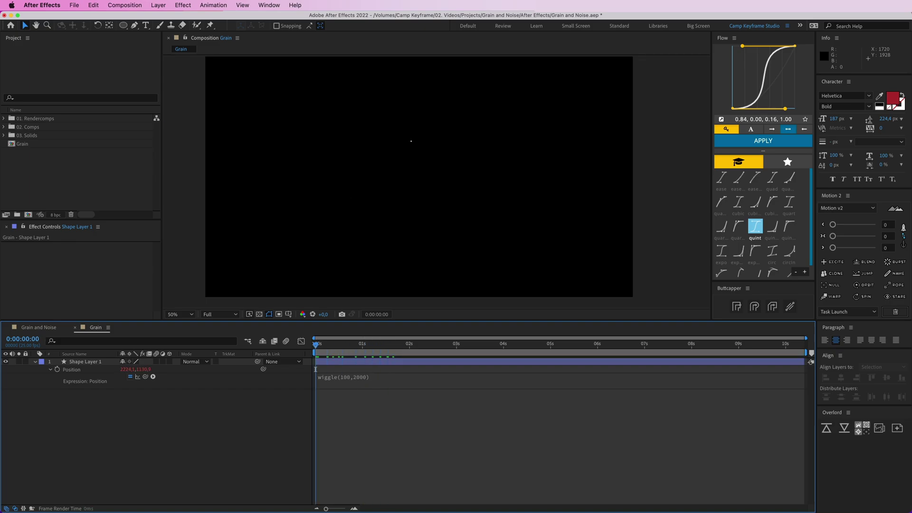
key("space")
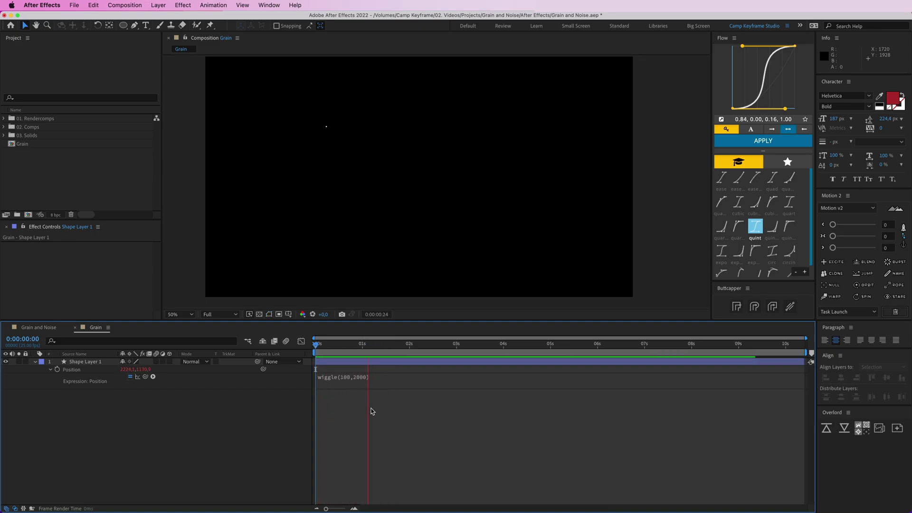
key("space")
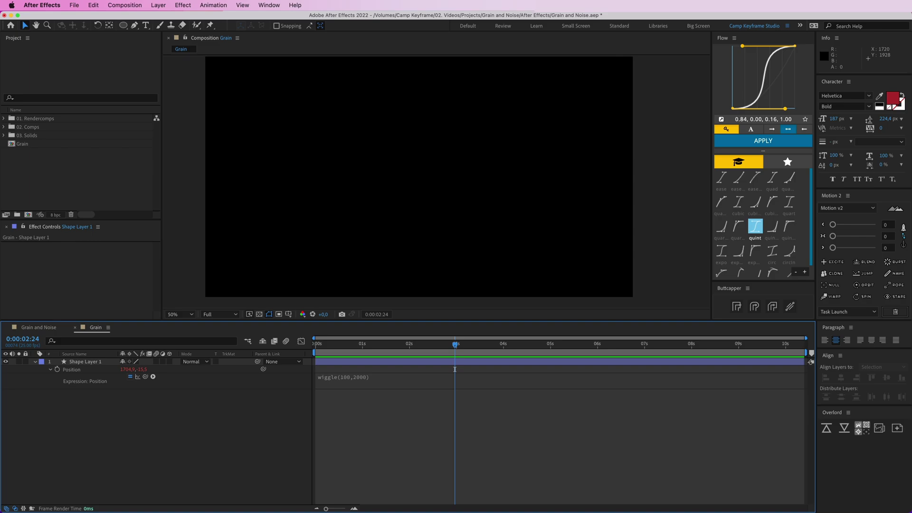
Rename the shape layer as dot and collapse its properties
key("super+a")
key("Return")
type("dot")
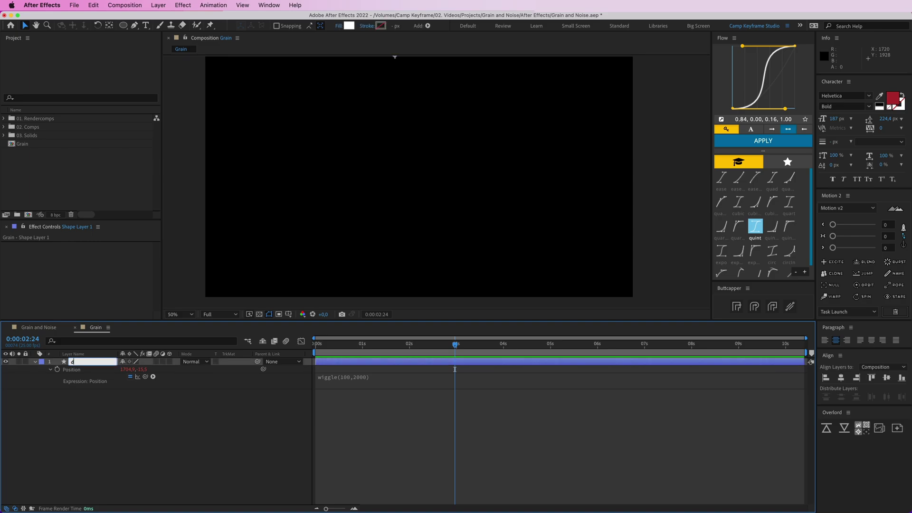
key("Return")
key("u")
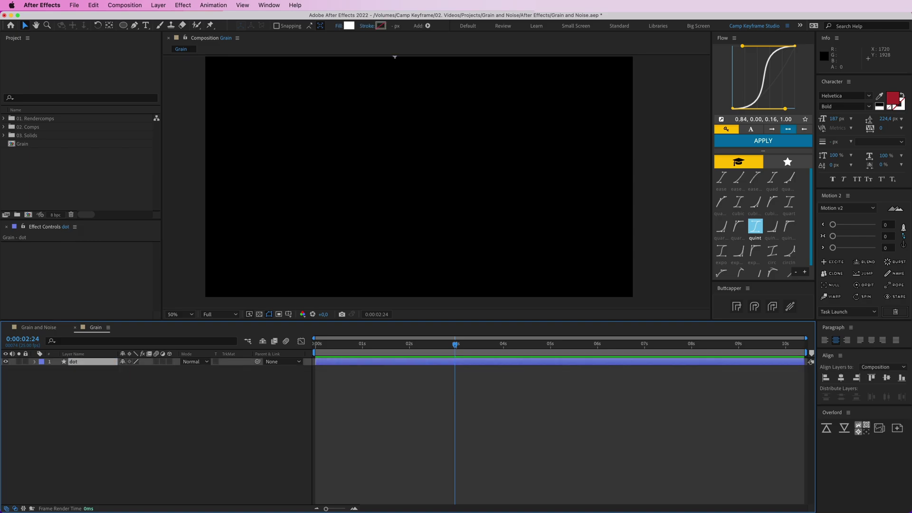
Duplicate the dot layer repeatedly until the composition holds 12 dot layers
key("super+shift+a")
key("super+a")
key("super+d")
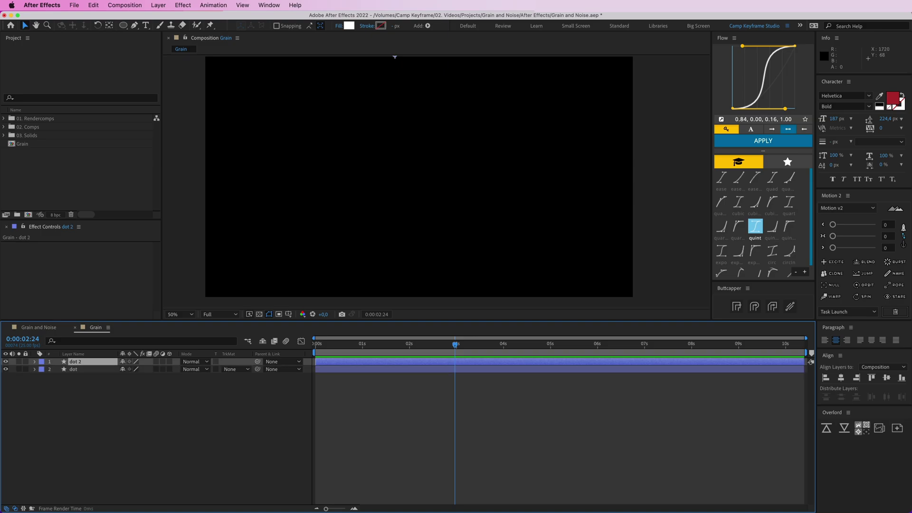
key("F2")
left_click_drag(454, 345, 400, 345)
left_click(75, 362)
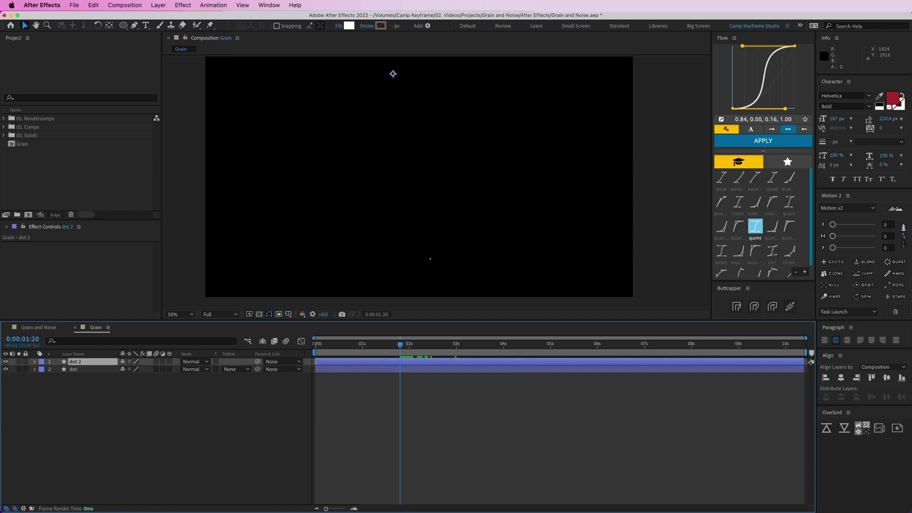
key("super+d")
key("super+d")
key("super+d")
key("super+d")
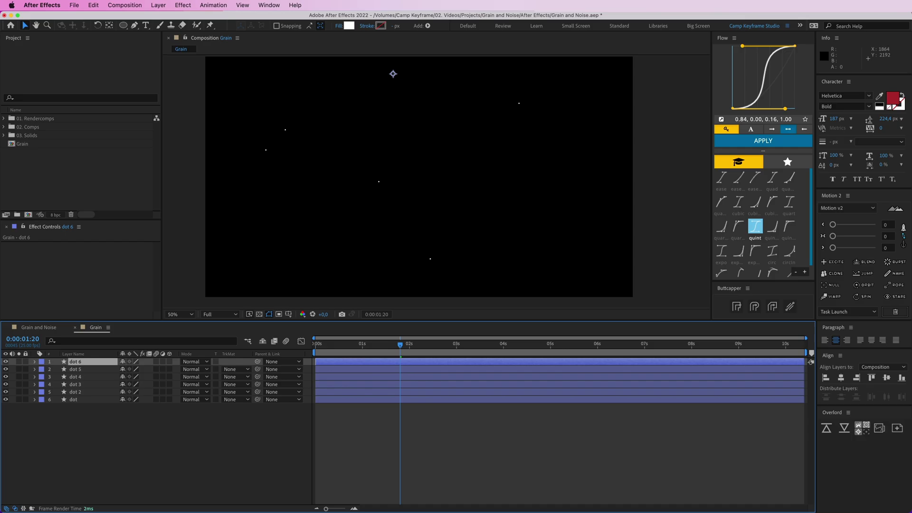
key("super+d")
key("super+d")
key("super+d")
key("super+d")
key("super+d")
key("super+d")
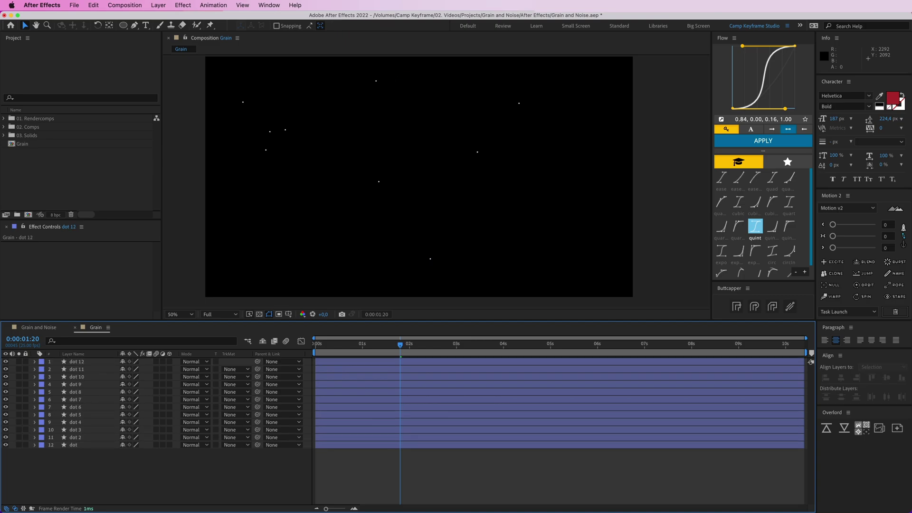
Preview the dots from the start, duplicate the top layer three more times to make 15 dot layers, and preview again
left_click_drag(400, 345, 315, 345)
key("space")
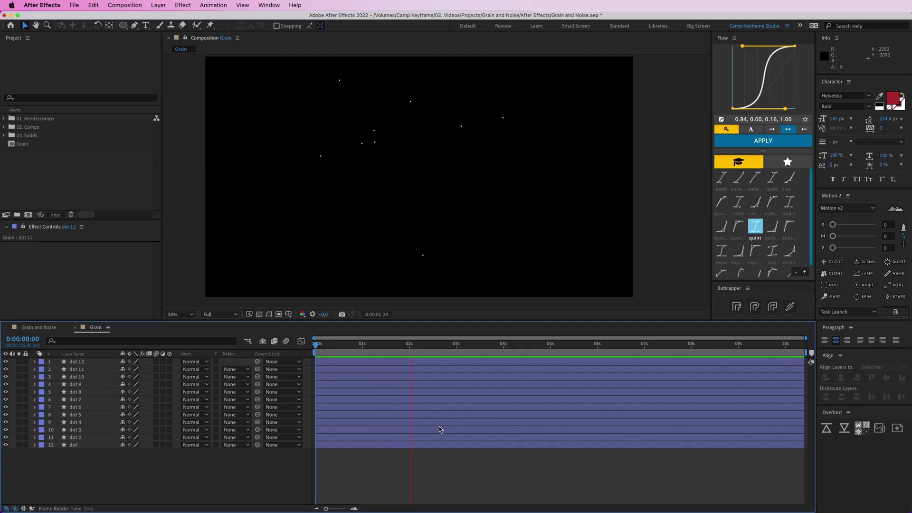
key("ctrl+d")
key("ctrl+d")
key("ctrl+d")
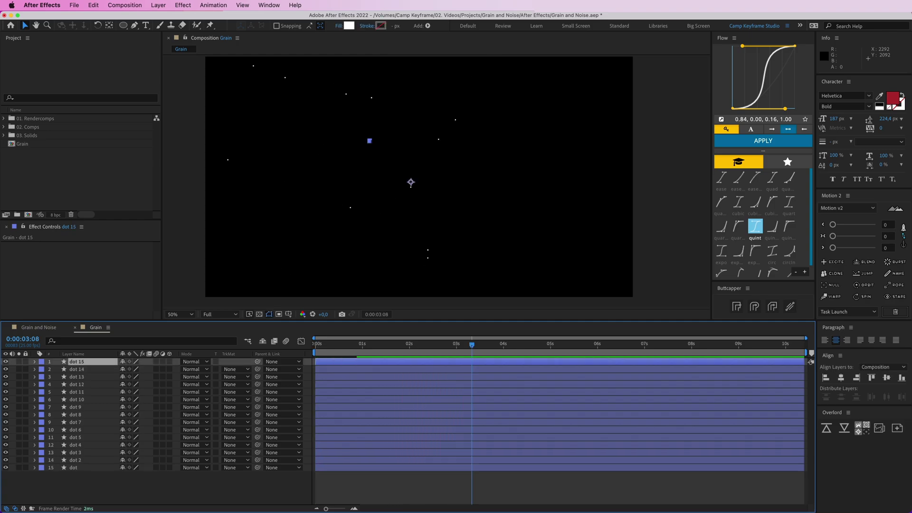
key("space")
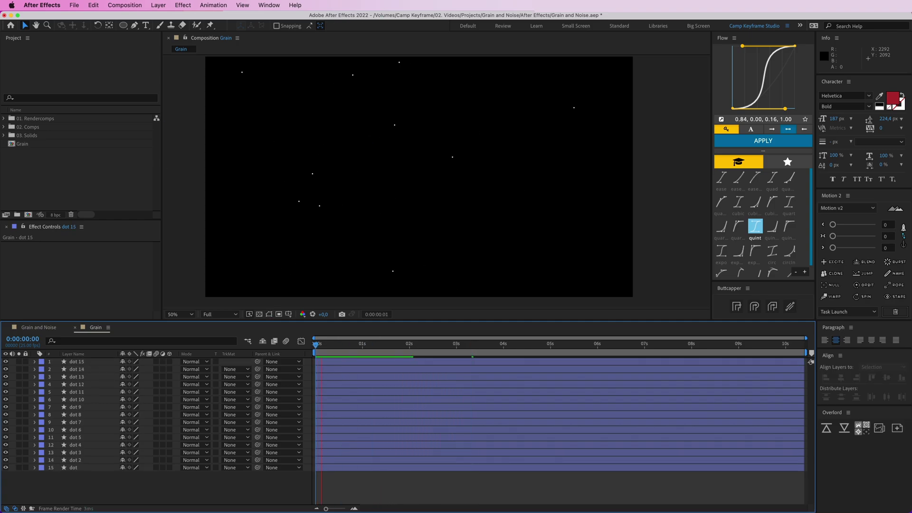
key("space")
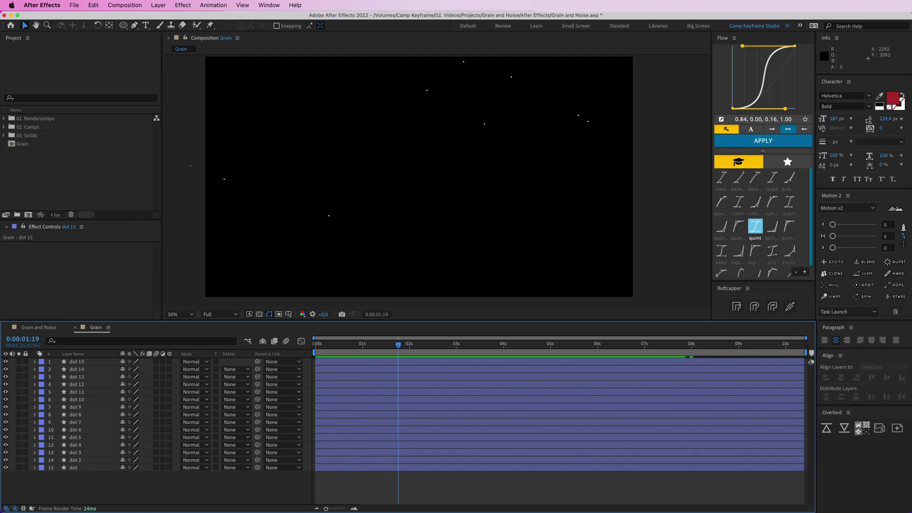
Pre-compose all 15 dot layers into a new composition named dots
left_click(393, 406)
key("ctrl+a")
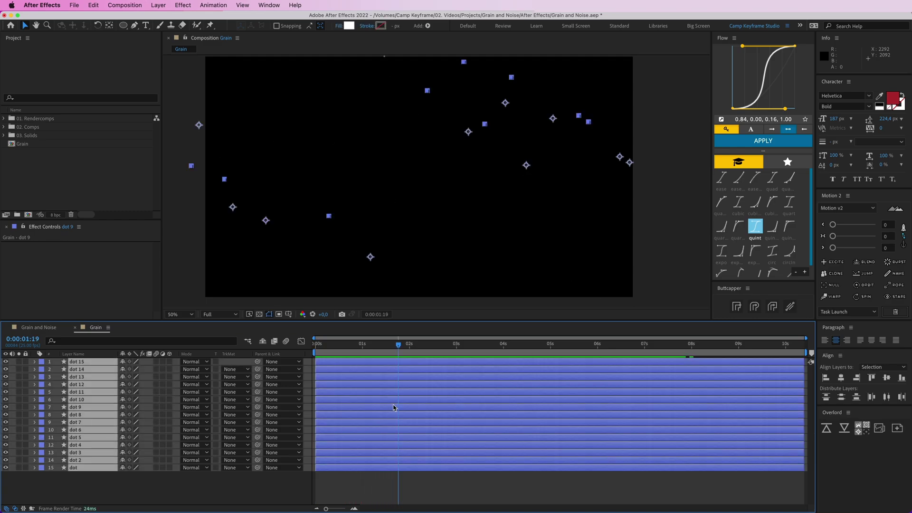
key("super+shift+c")
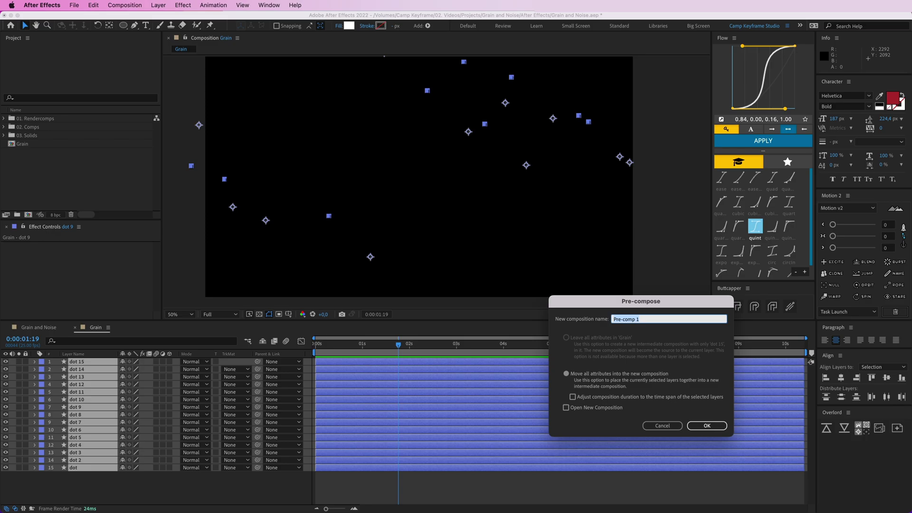
type("dots")
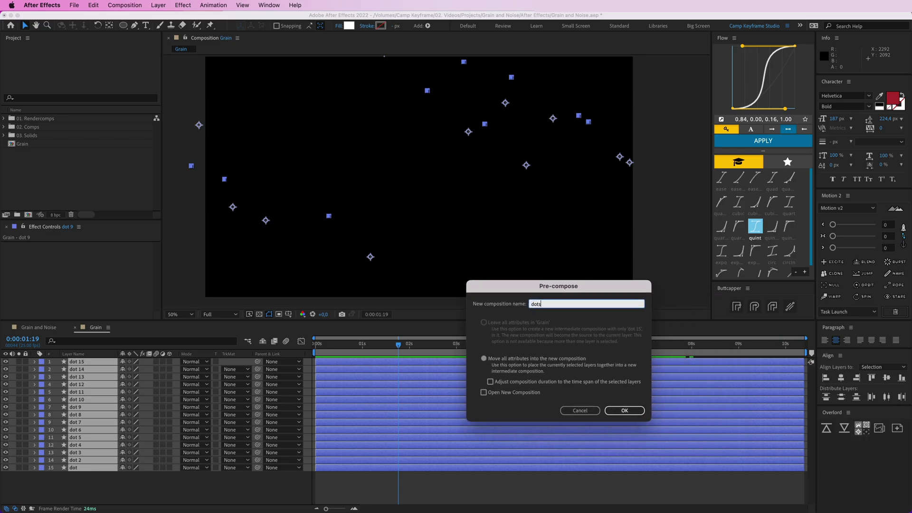
key("Return")
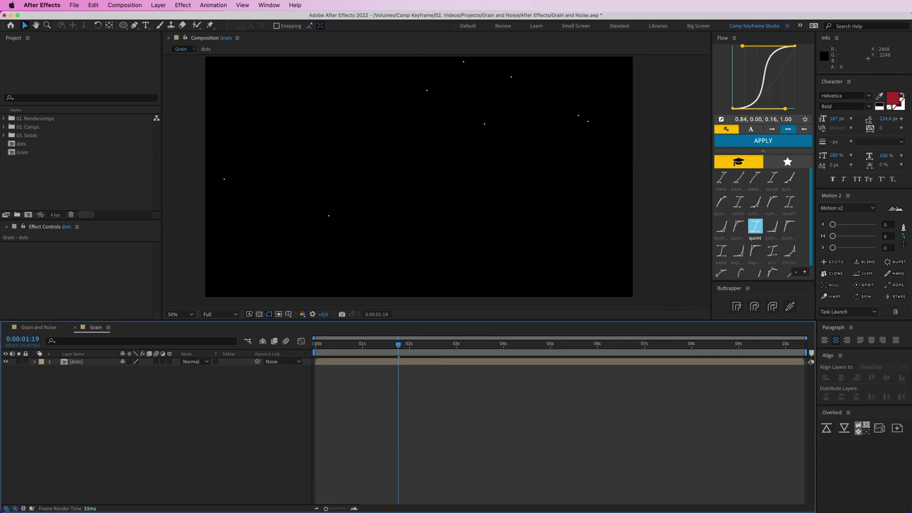
Duplicate the dots layer and rotate the copy half a turn about its centre
key("super+d")
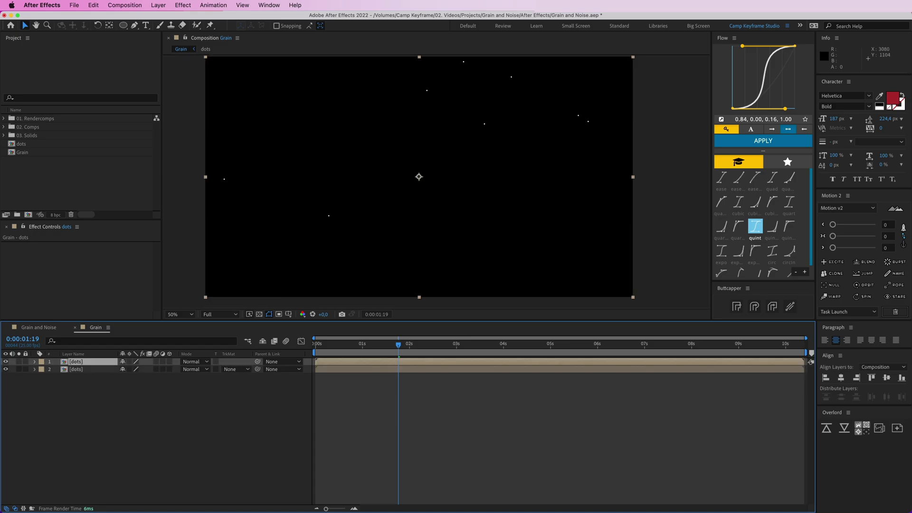
key("w")
left_click_drag(552, 194, 238, 181)
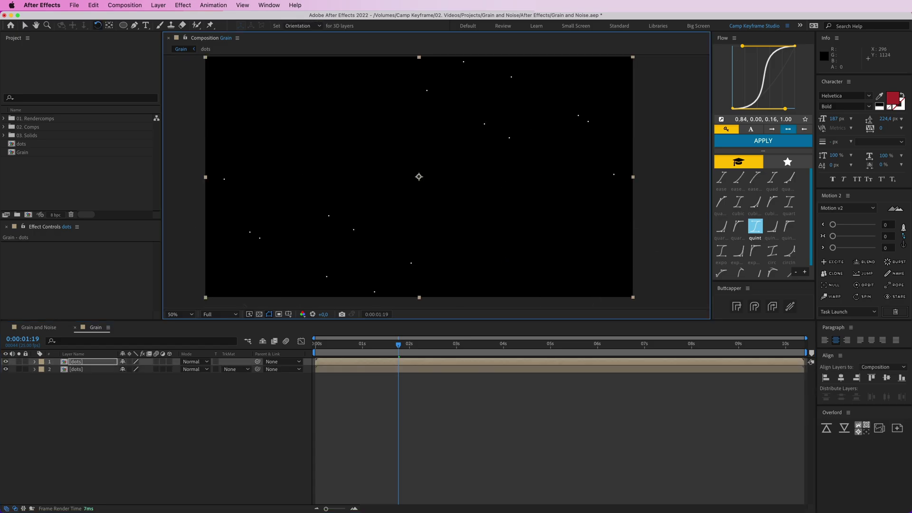
left_click(479, 408)
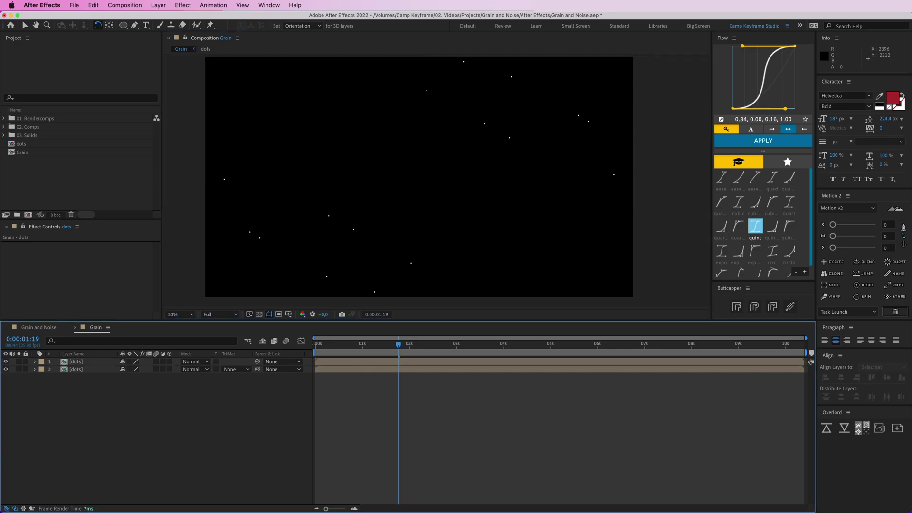
Preview the two overlapping dots layers from the start of the composition
left_click_drag(390, 344, 314, 344)
key("space")
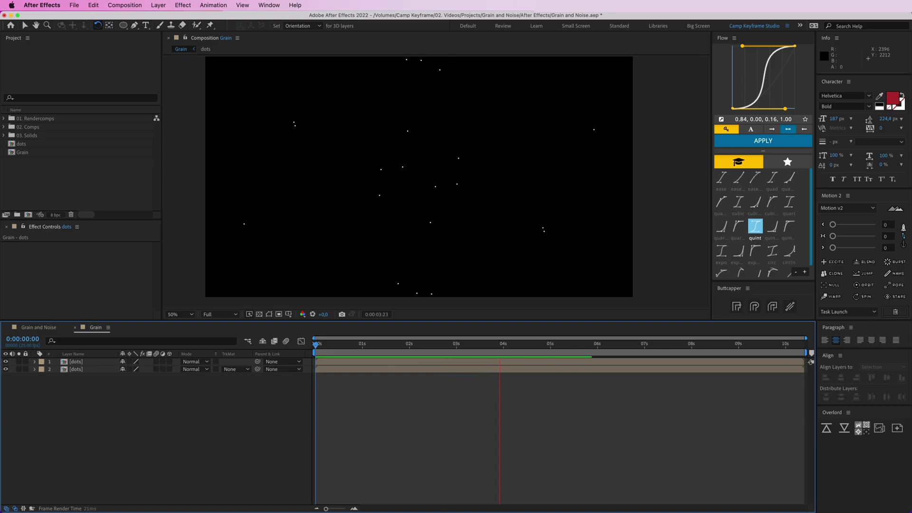
key("space")
Hide both dots layers and draw a tiny flat white ellipse near the centre of the composition as a new shape layer
left_click_drag(6, 362, 5, 370)
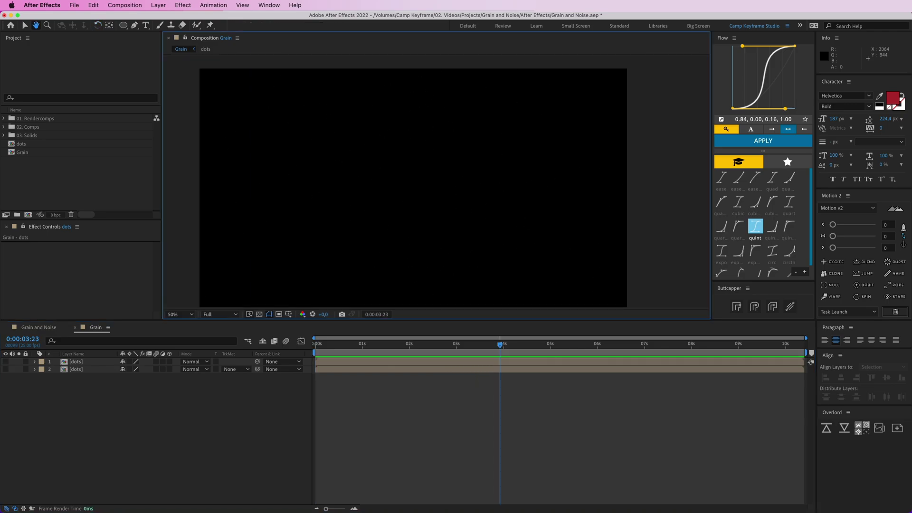
key("q")
scroll(301, 120, "up", 3)
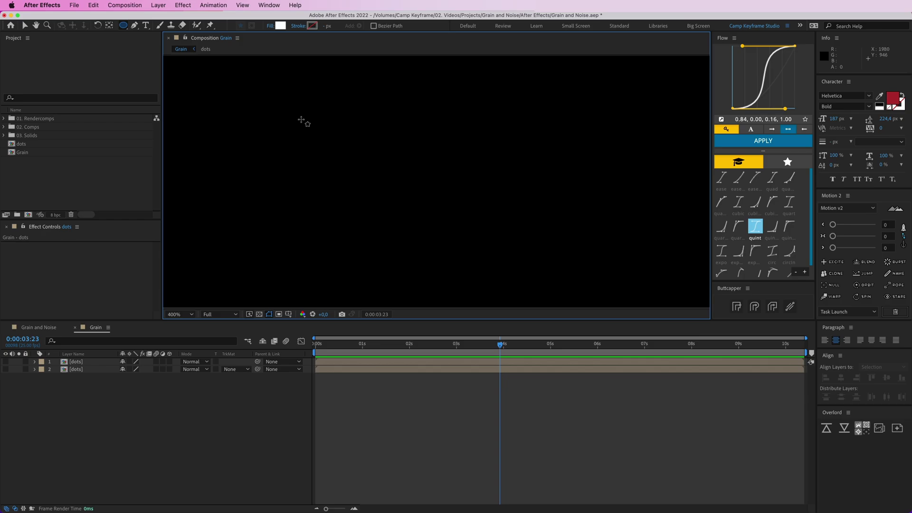
left_click_drag(395, 179, 403, 181)
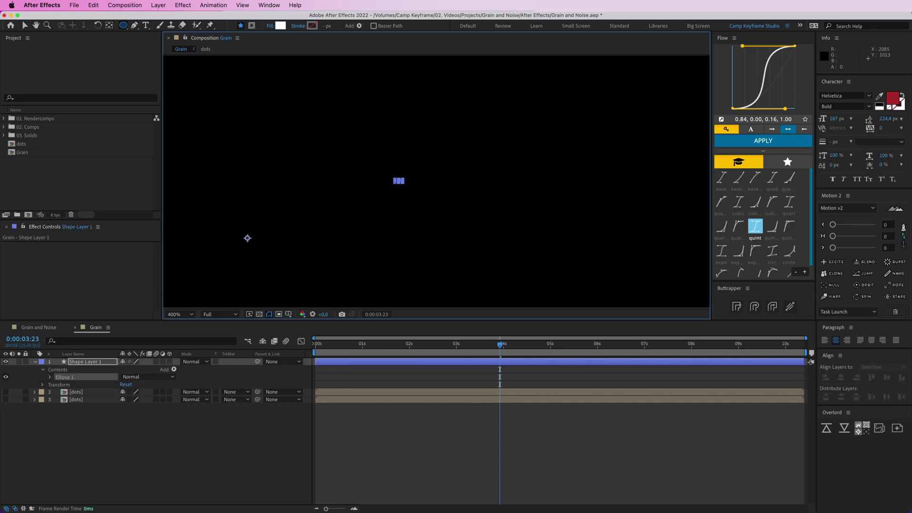
key("v")
left_click(537, 441)
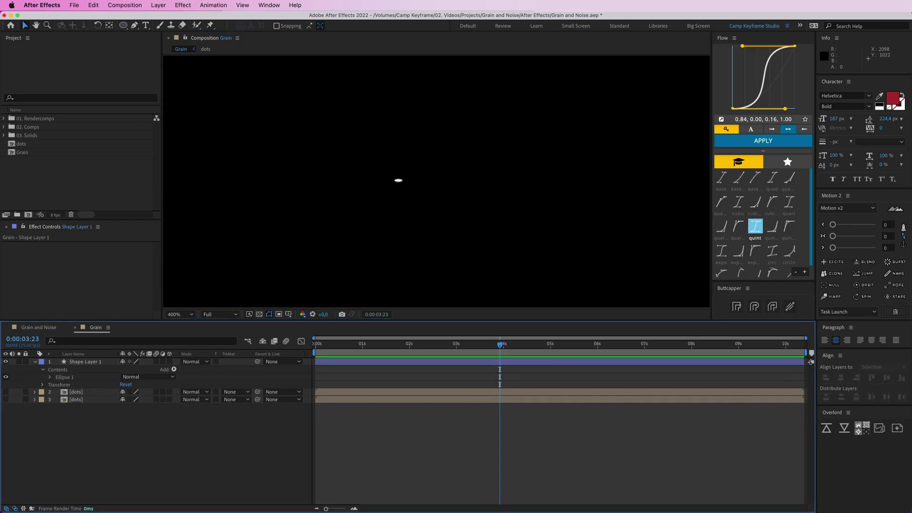
Centre the new shape layer's anchor point on the small ellipse
key("comma")
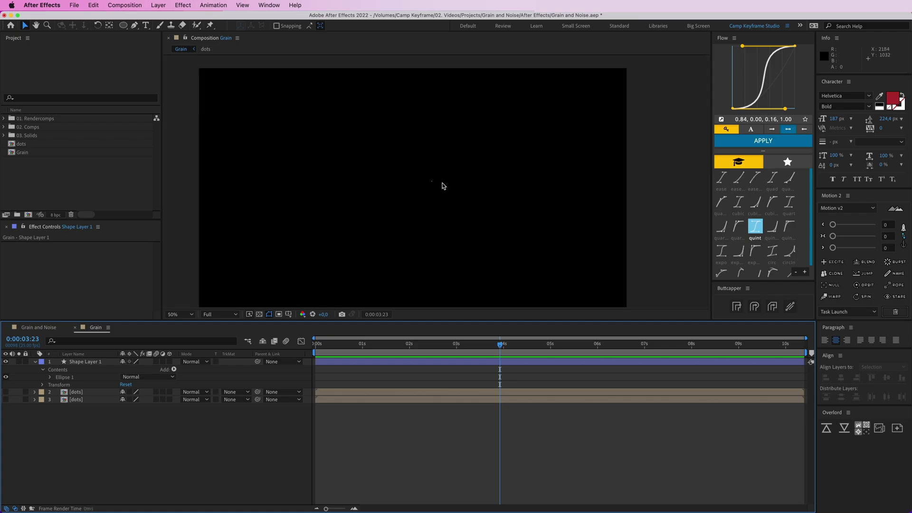
mouse_move(433, 185)
left_mouse_down()
mouse_move(430, 174)
mouse_move(422, 180)
left_mouse_up()
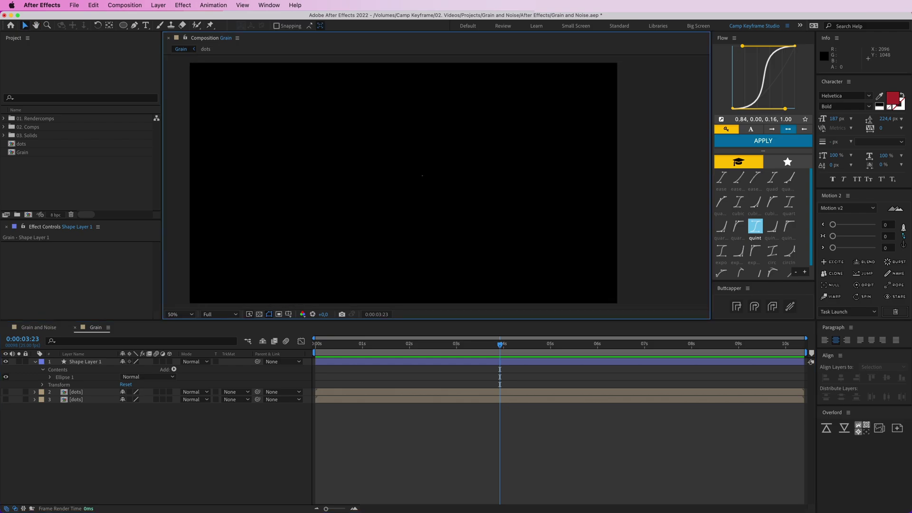
key("period")
key("period")
key("period")
key("period")
left_click_drag(211, 94, 292, 196)
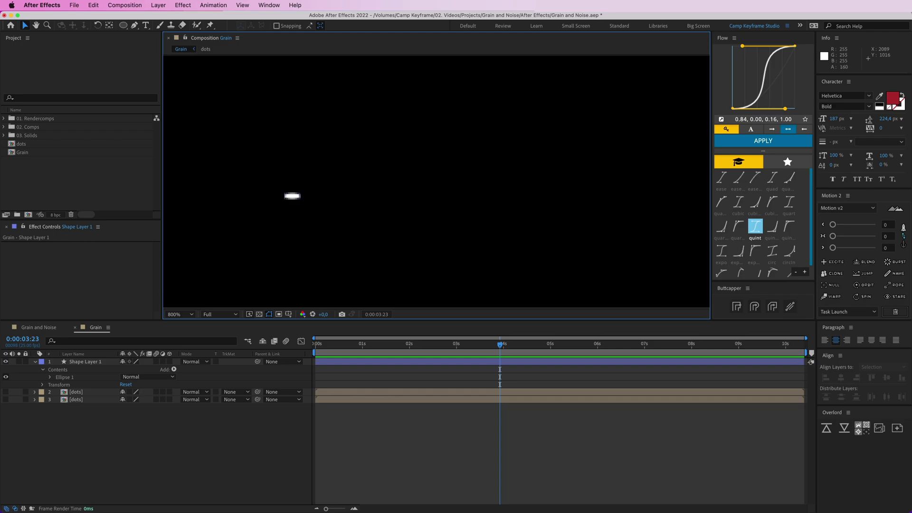
left_click(293, 196)
key("super+Home")
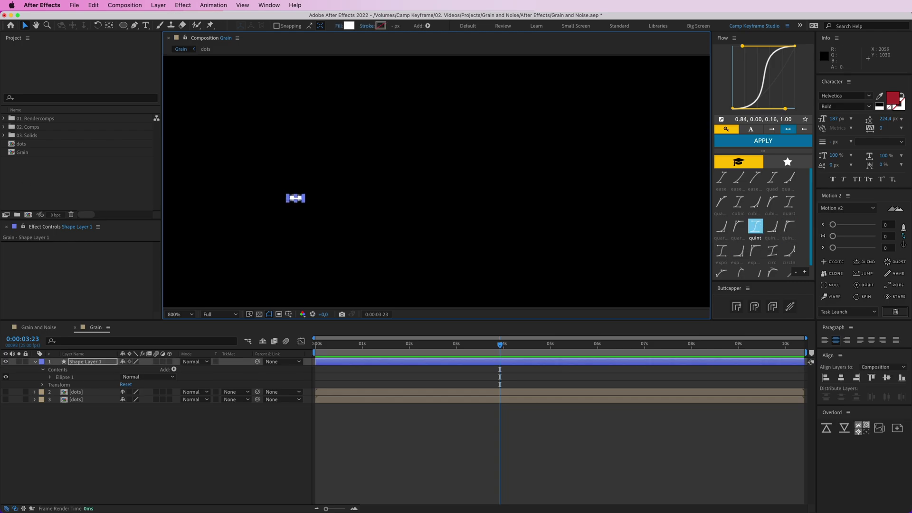
left_click(904, 244)
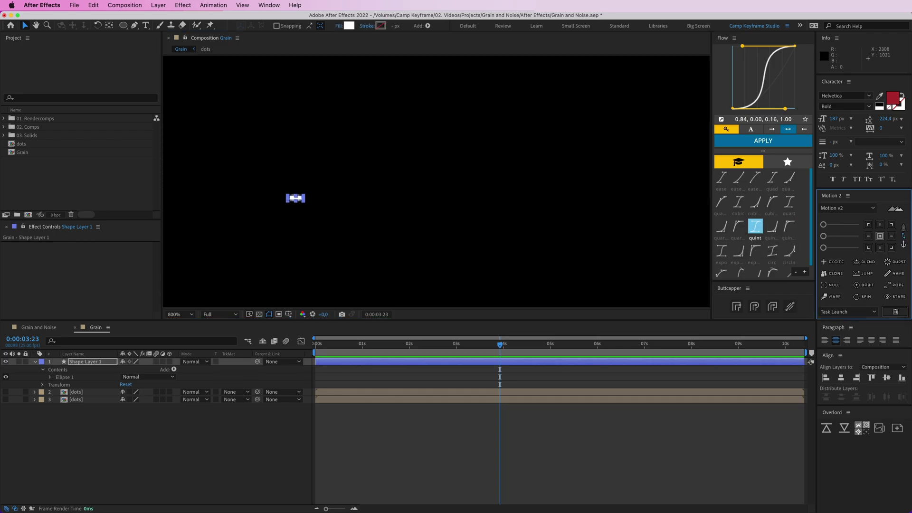
left_click(880, 237)
left_click_drag(304, 201, 310, 203)
left_click(346, 206)
key("comma")
key("comma")
key("comma")
key("comma")
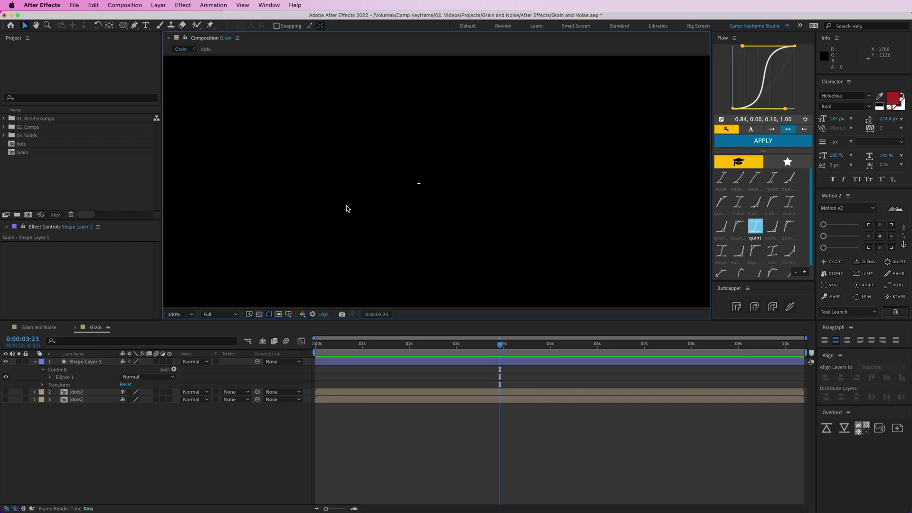
left_click_drag(346, 207, 346, 184)
left_click_drag(390, 148, 455, 185)
left_click_drag(384, 269, 362, 291)
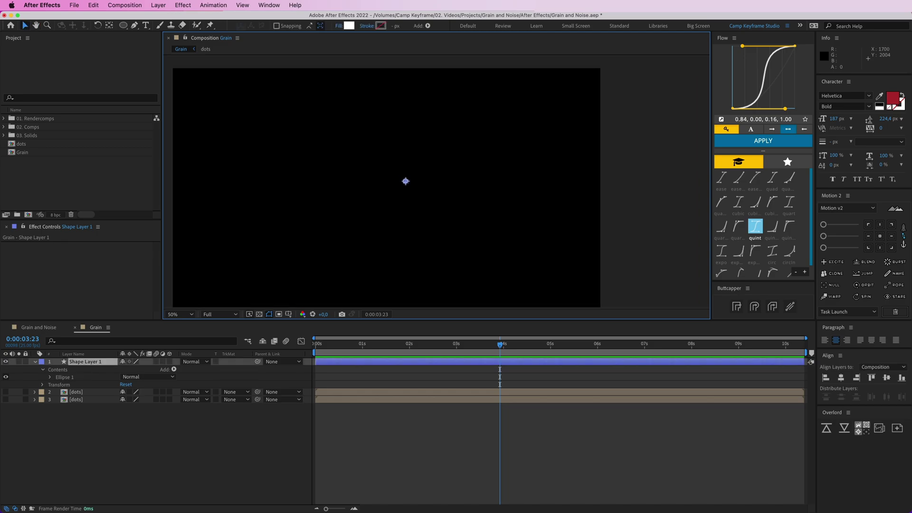
Copy the wiggle expression from the Position of dot 15 in the dots composition and return to Grain
double_click(22, 144)
left_click(77, 362)
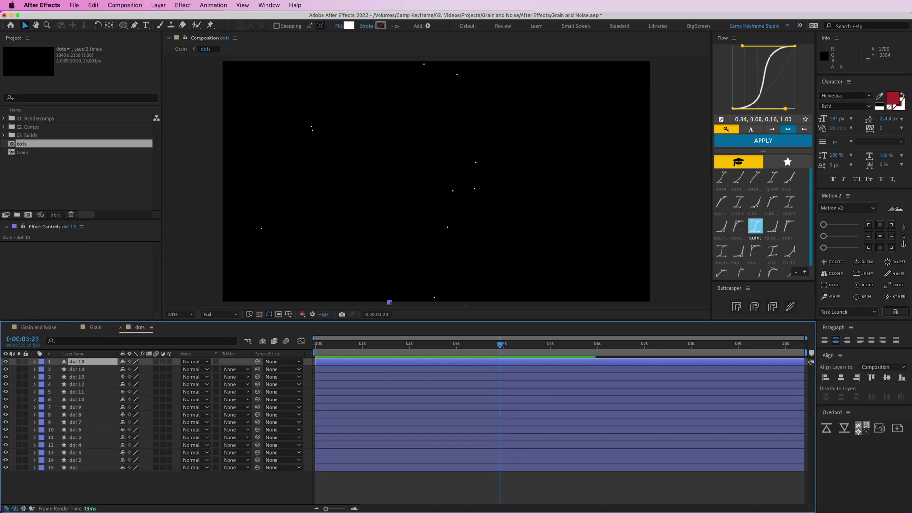
key("e")
key("e")
left_click(499, 369)
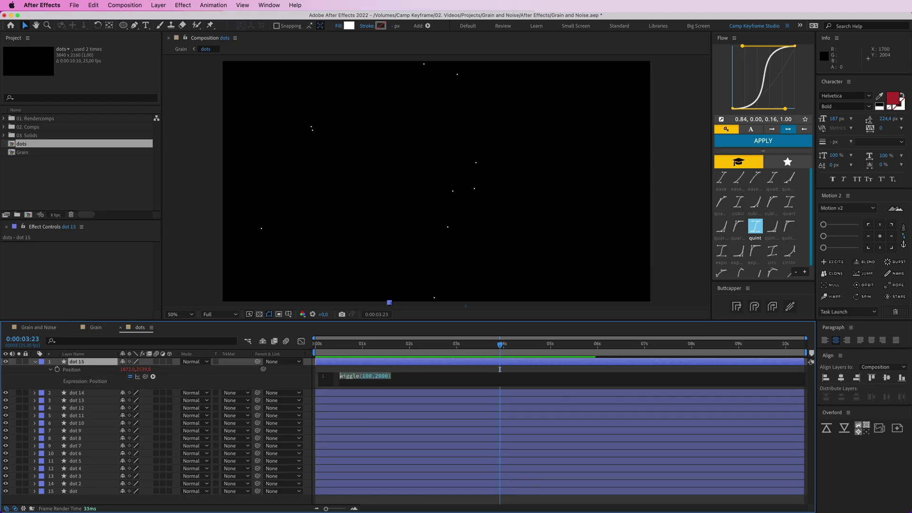
left_click(362, 499)
key("super+w")
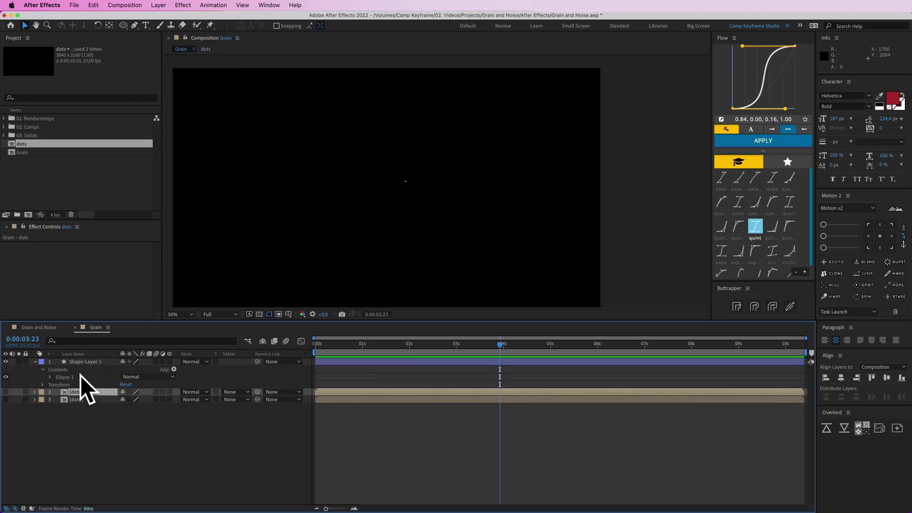
Add the expression wiggle(100,2000) to the Position of the ellipse's shape layer
left_click(85, 362)
key("p")
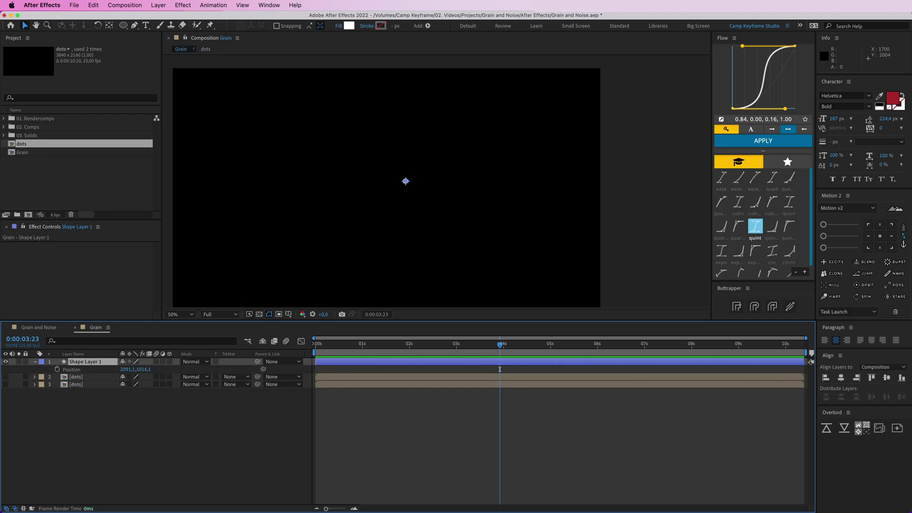
key("super+v")
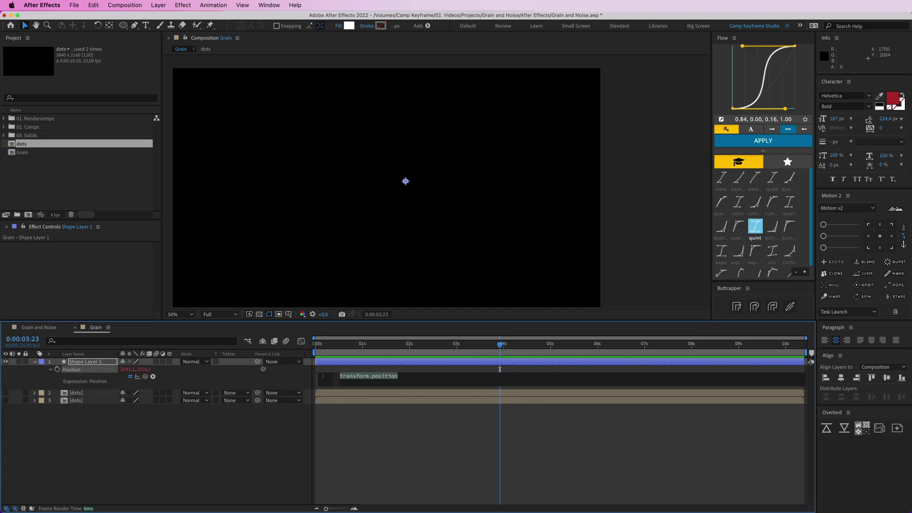
left_click(476, 452)
Duplicate the wiggling ellipse layer until there are 14 shape layers and preview them from the start
left_click_drag(500, 344, 315, 344)
left_click(86, 362)
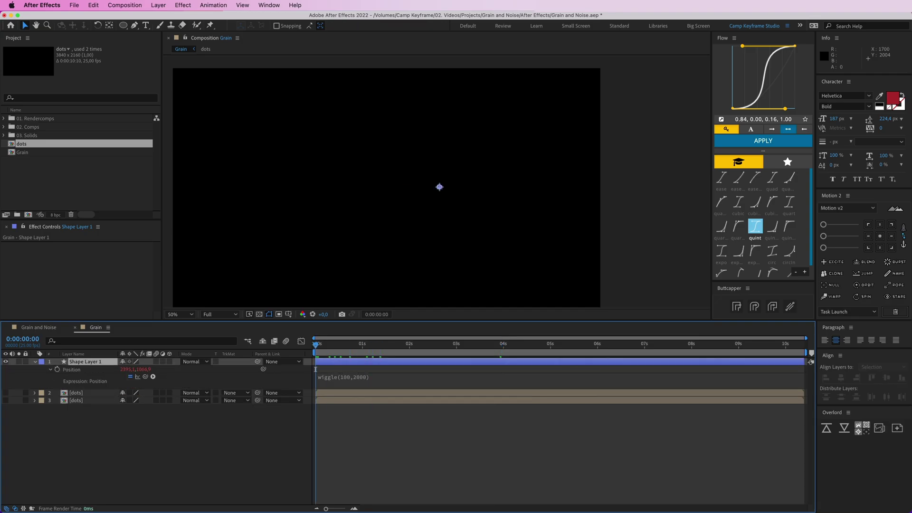
key("super+d")
key("super+d")
key("super+d")
key("super+d")
key("super+d")
key("super+d")
key("super+d")
key("super+d")
key("super+d")
key("super+d")
key("super+d")
key("super+d")
key("super+d")
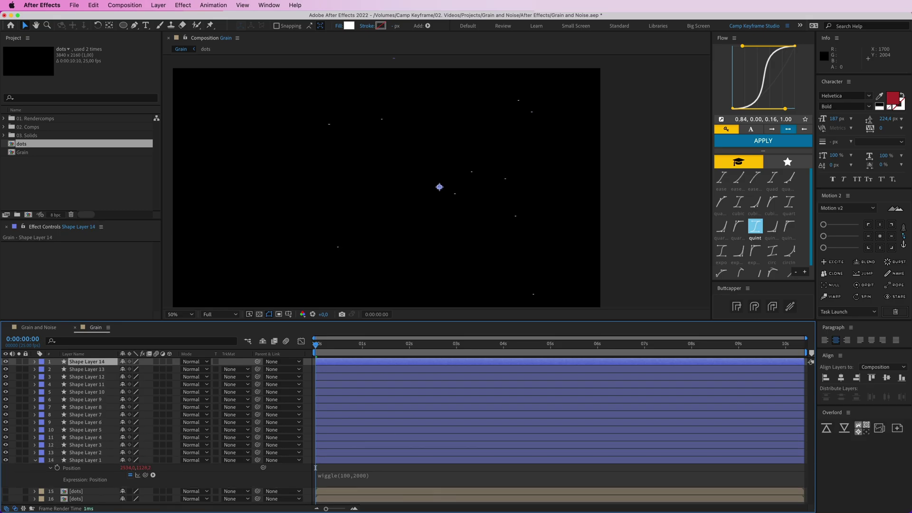
key("space")
key("space")
Pre-compose the 14 ellipse shape layers into a new composition named dots wide
key("super+a")
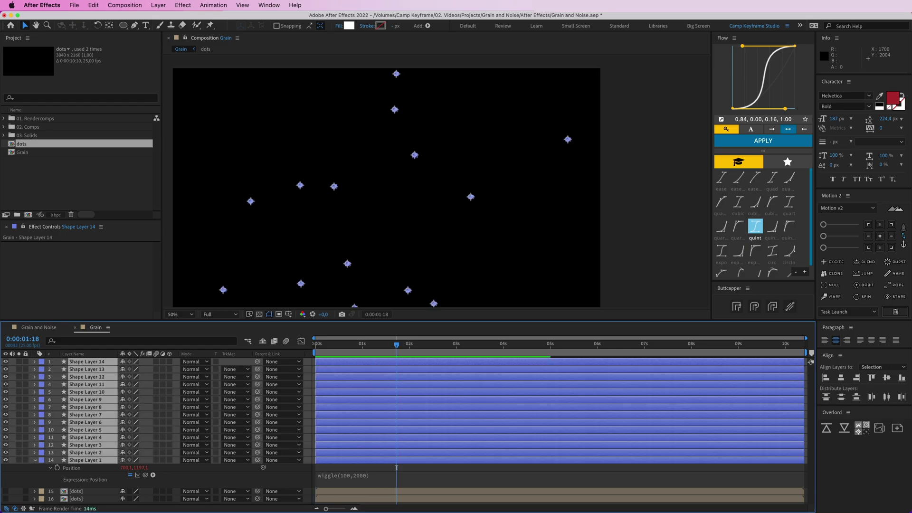
key("super+shift+d")
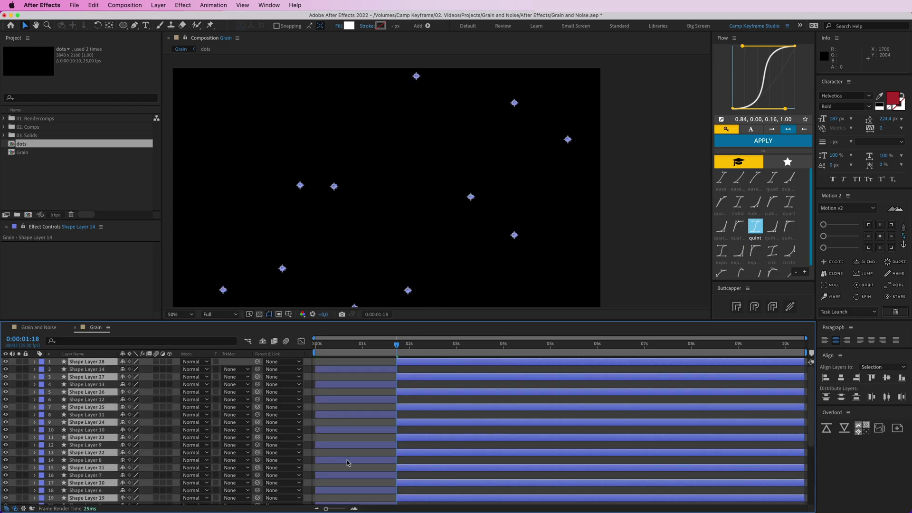
key("super+z")
key("super+shift+c")
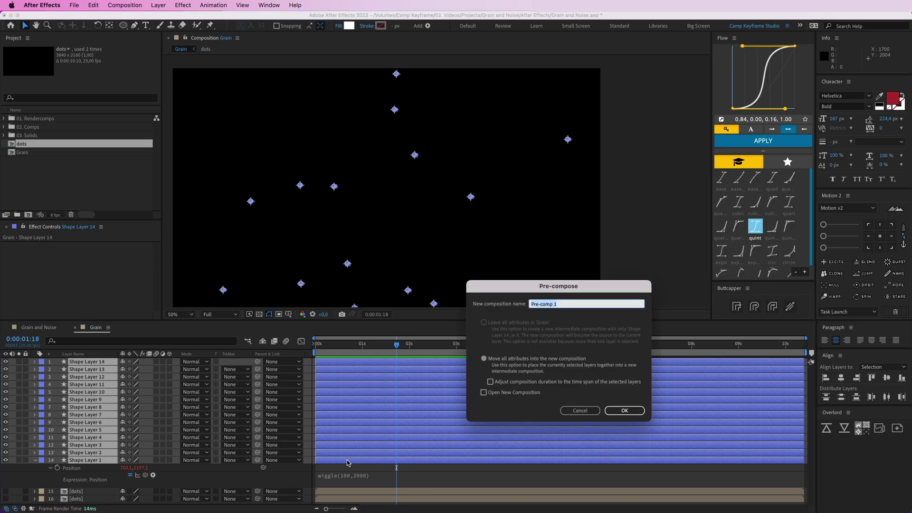
type("dots wide")
key("Return")
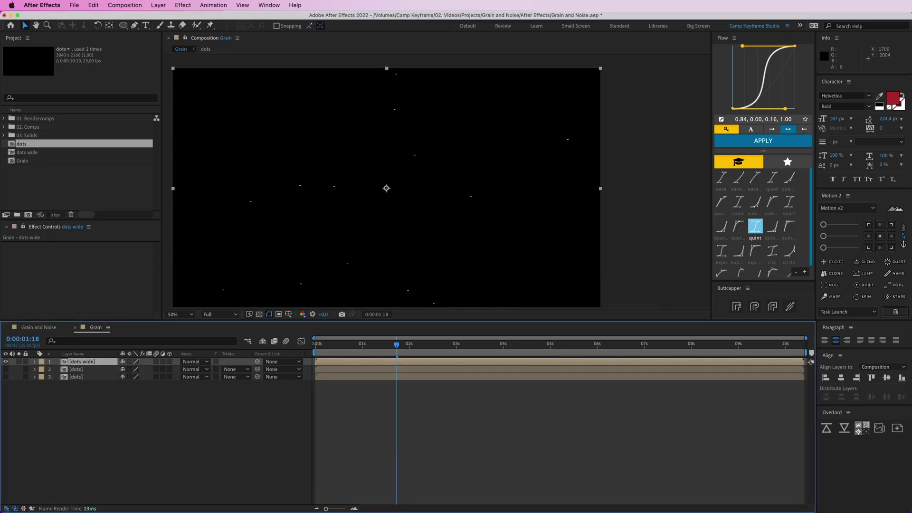
Copy Shape Layer 14 from the dots wide composition into Grain and hide the dots wide layer
key("super+z")
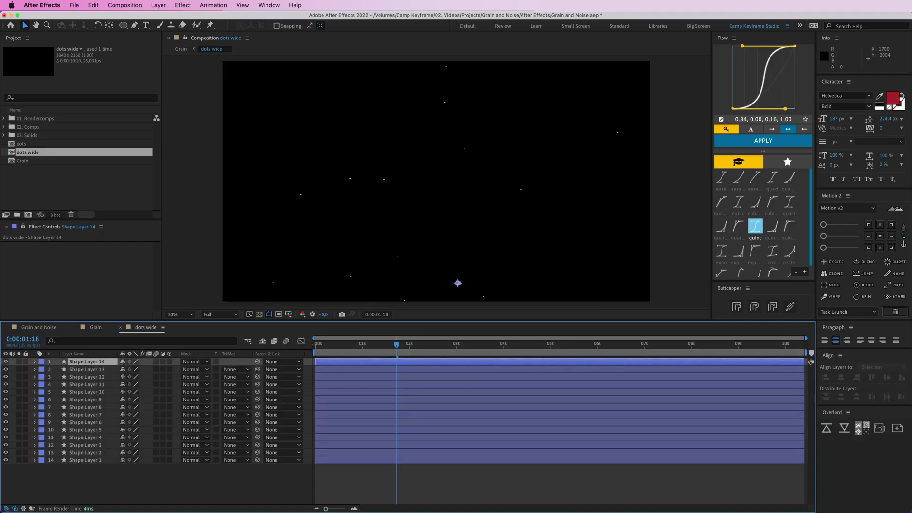
key("super+shift+z")
key("super+v")
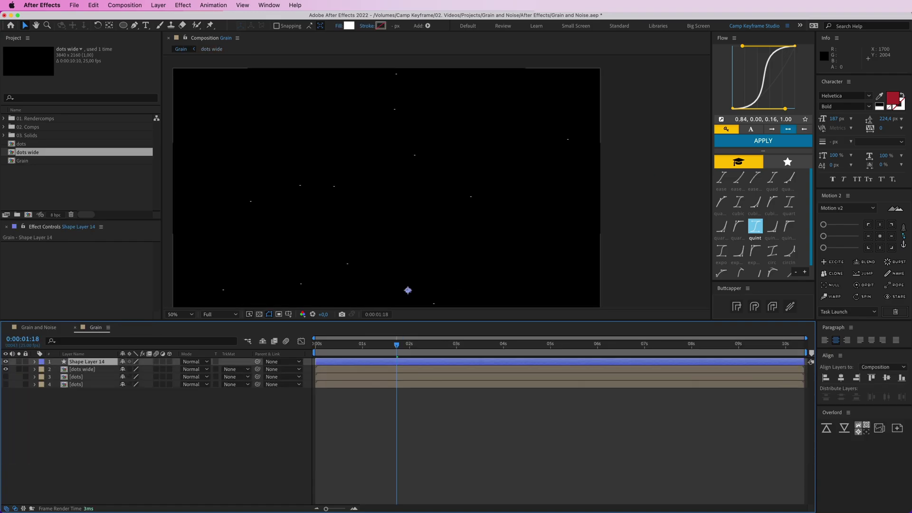
left_click(5, 370)
Rotate the pasted Shape Layer 14 so its flat ellipse stands vertically
left_click_drag(436, 297, 418, 230)
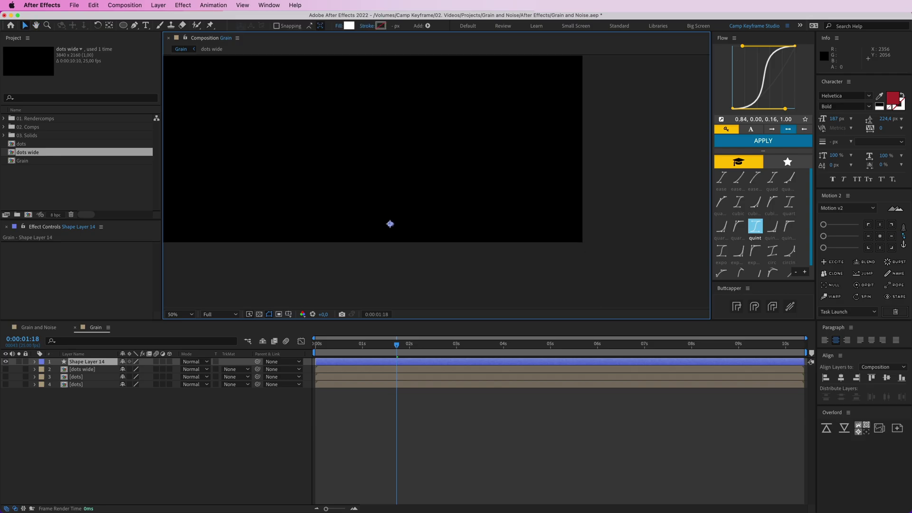
scroll(418, 231, "up", 2)
key("w")
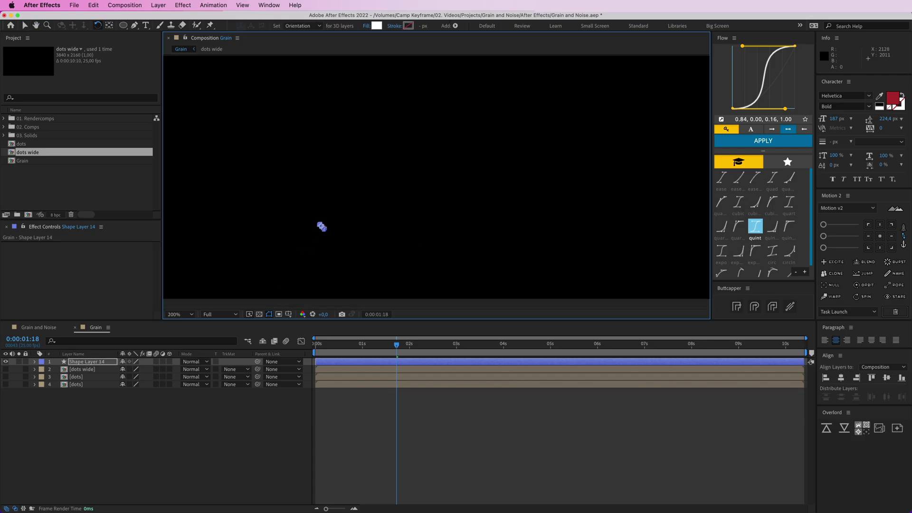
key("v")
left_click(577, 423)
left_click(87, 361)
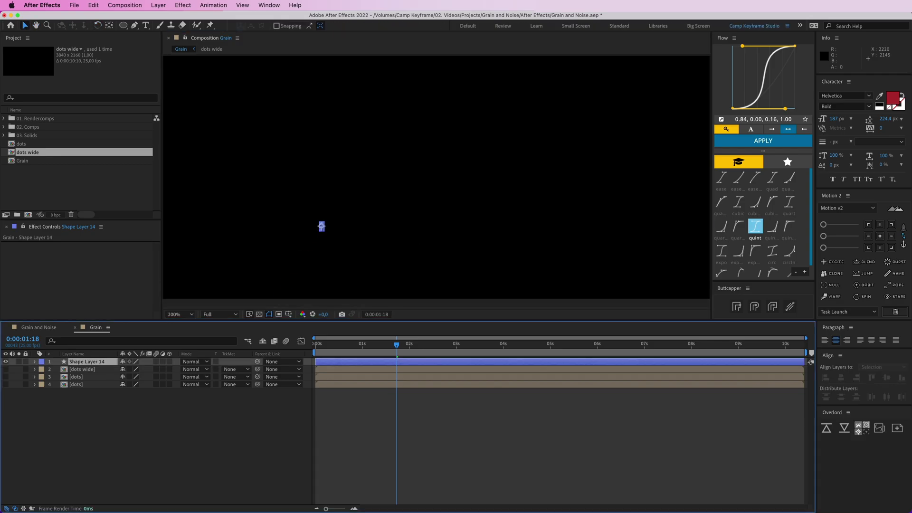
Duplicate the vertical ellipse layer Shape Layer 14 until there are 13 shape layers
scroll(420, 254, "down", 2)
left_click_drag(425, 161, 436, 215)
left_click_drag(419, 246, 434, 281)
key("v")
key("super+d")
key("super+d")
key("super+d")
key("super+d")
key("super+d")
key("super+d")
key("super+d")
key("super+d")
key("super+d")
key("super+d")
key("super+d")
key("super+d")
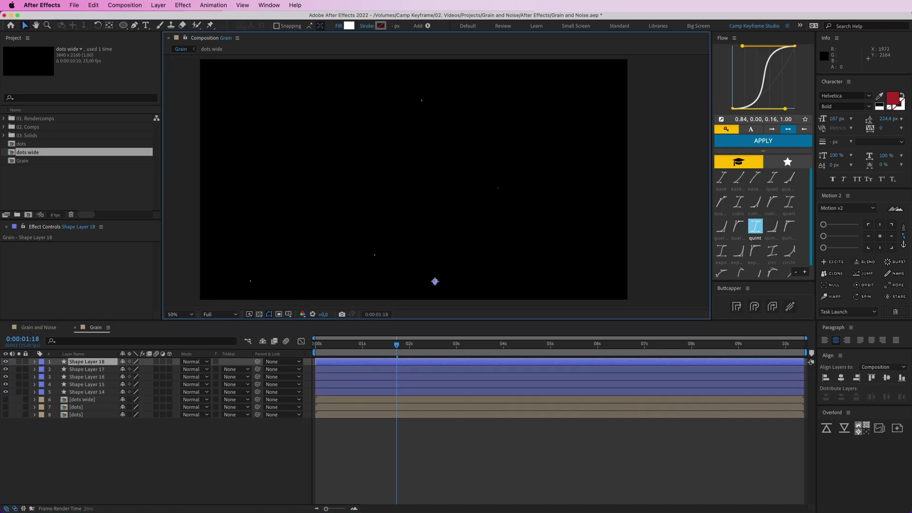
Pre-compose the 13 vertical ellipse shape layers into a new composition named dots long
left_click(87, 453, "shift")
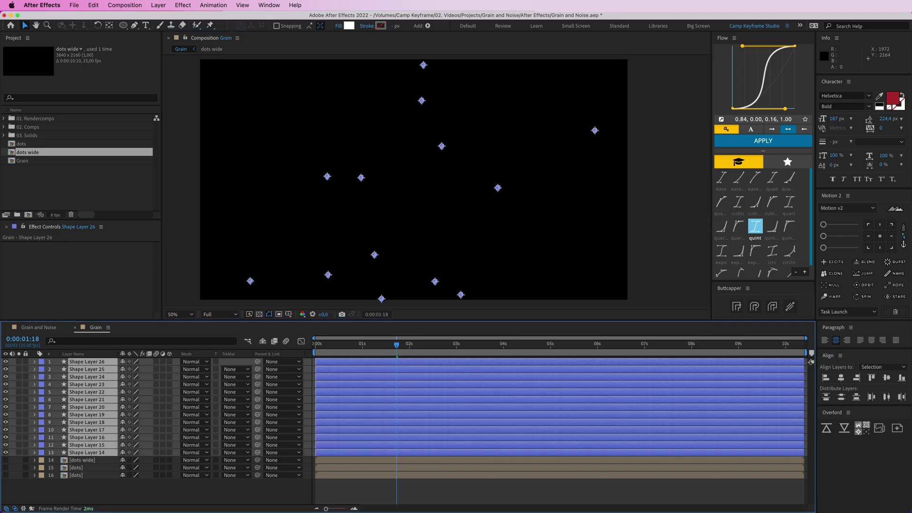
key("super+shift+c")
type("dots long")
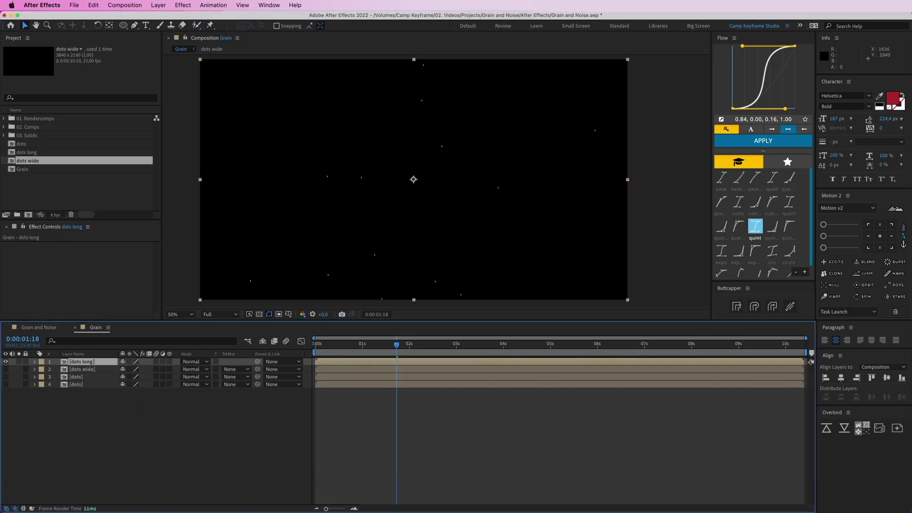
Show the dots wide layer and both dots layers alongside dots long and preview the composition from the start
left_click_drag(5, 370, 6, 384)
left_click(167, 428)
left_click_drag(396, 345, 316, 345)
key("space")
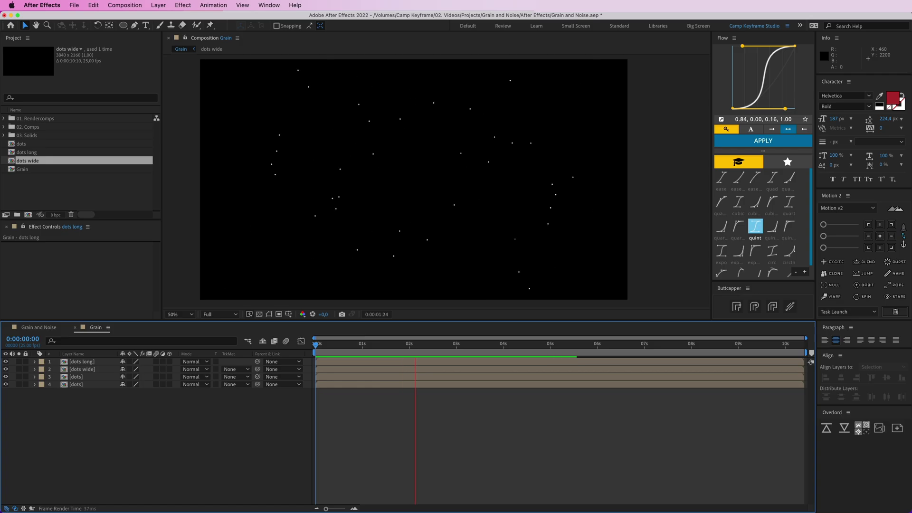
key("space")
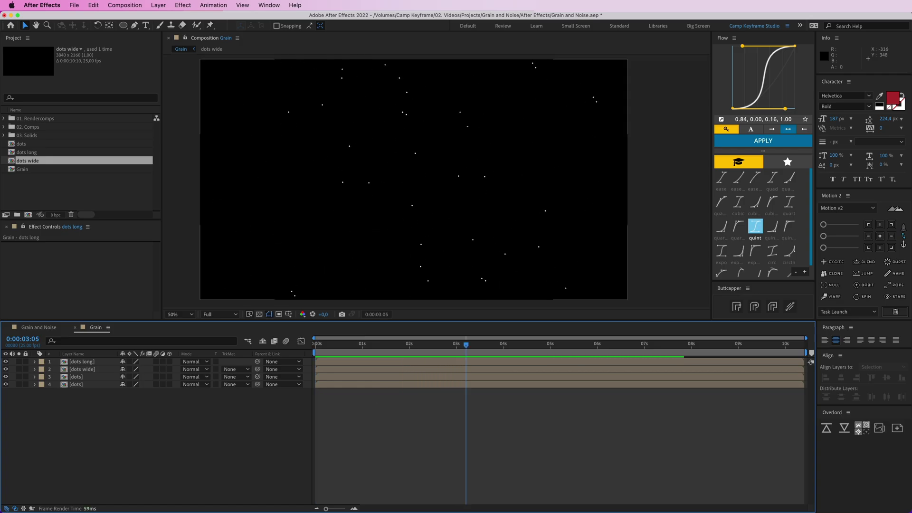
Hide all four dots layers and draw a tiny white ellipse on a new shape layer slightly above and left of the centre
left_click_drag(5, 362, 6, 384)
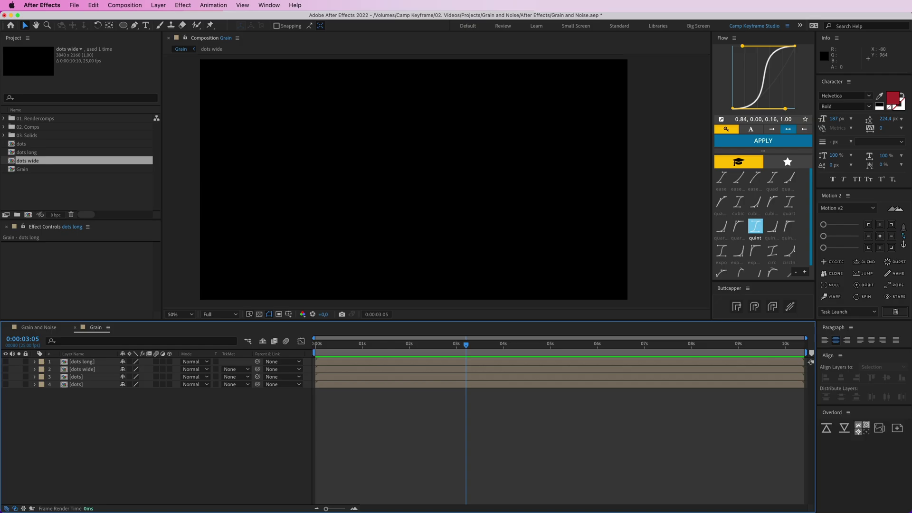
left_click(123, 25)
left_click_drag(401, 144, 403, 146)
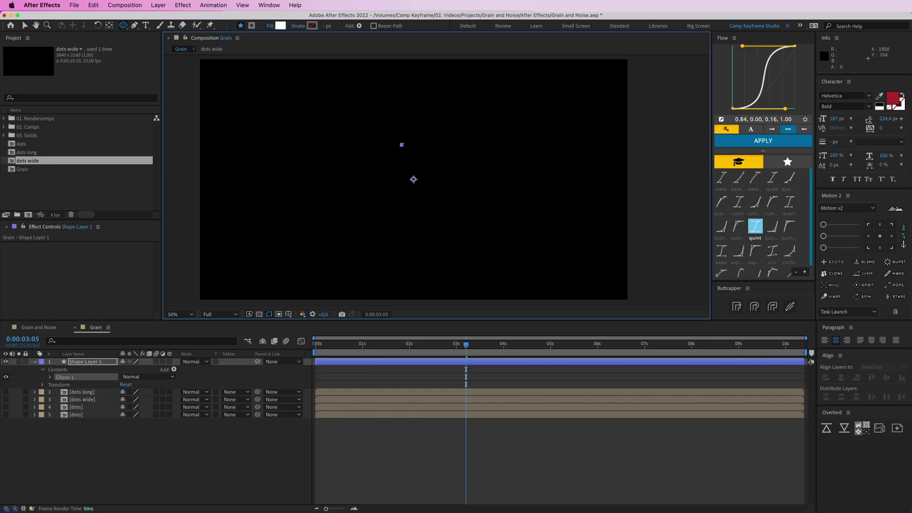
key("v")
Set the scale of the new ellipse layer Shape Layer 1 to 50%
left_click(456, 451)
key("s")
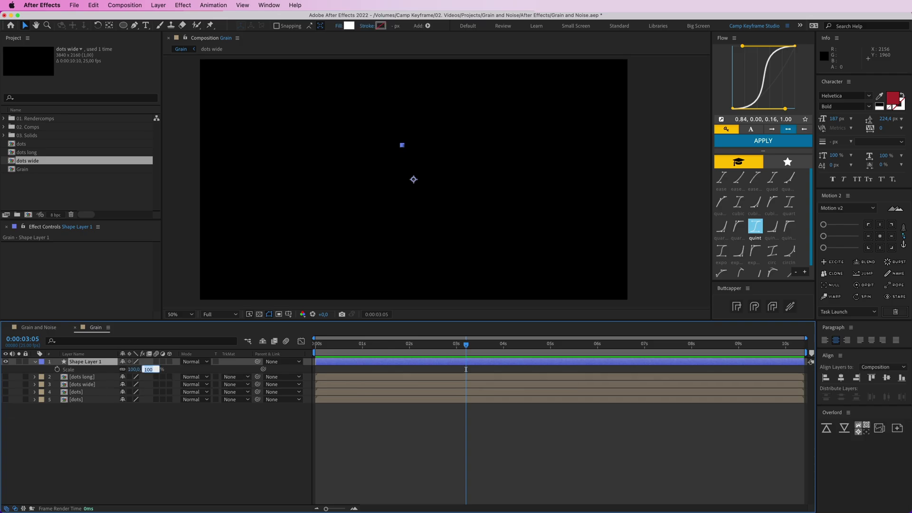
type("50")
key("Return")
key("F2")
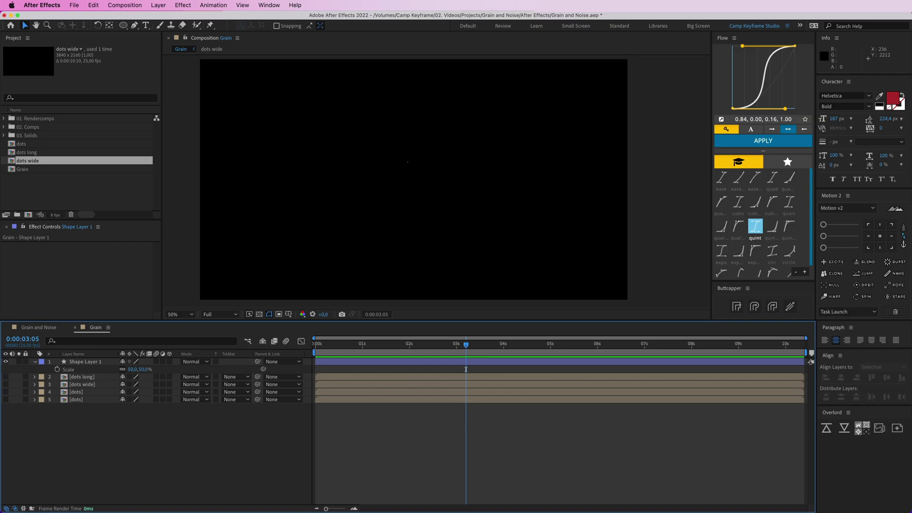
Try to paste the wiggle expression onto the Position property of Shape Layer 1
left_click(76, 363)
key("p")
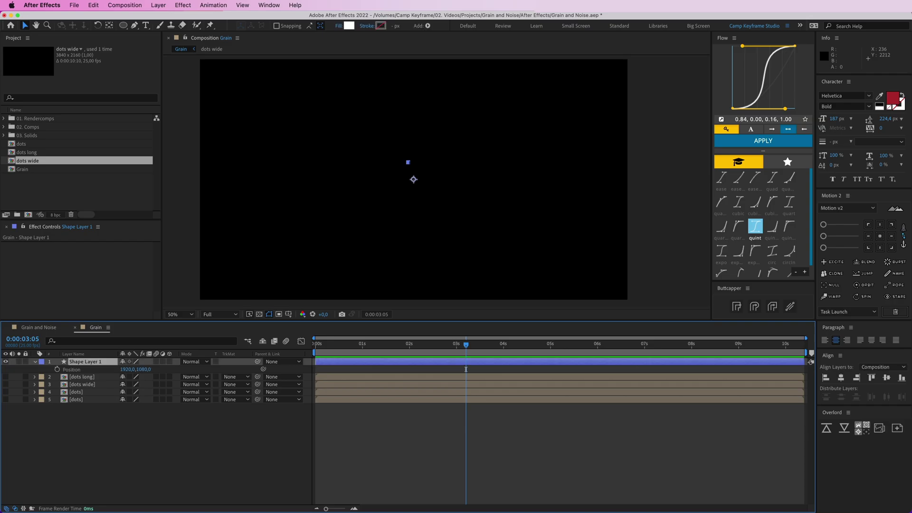
key("alt+shift+equal")
key("super+v")
key("super+z")
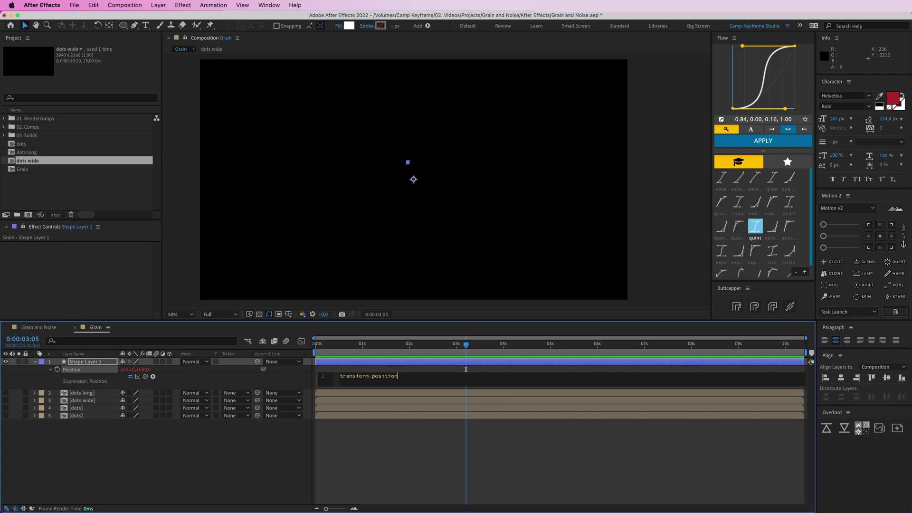
left_click(466, 369)
Copy the wiggle(100,2000) position expression from Shape Layer 26 in the dots long composition and return to Grain
double_click(87, 393)
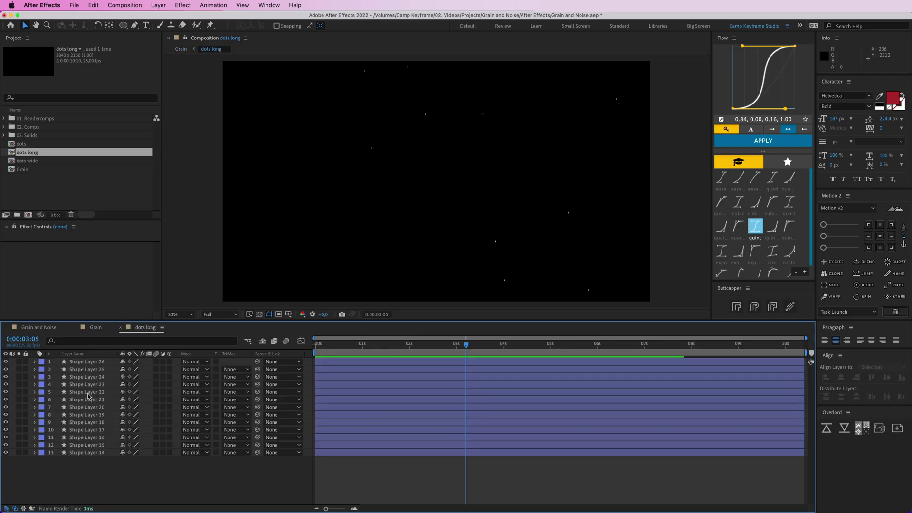
left_click(87, 362)
key("e")
key("e")
left_click(354, 376)
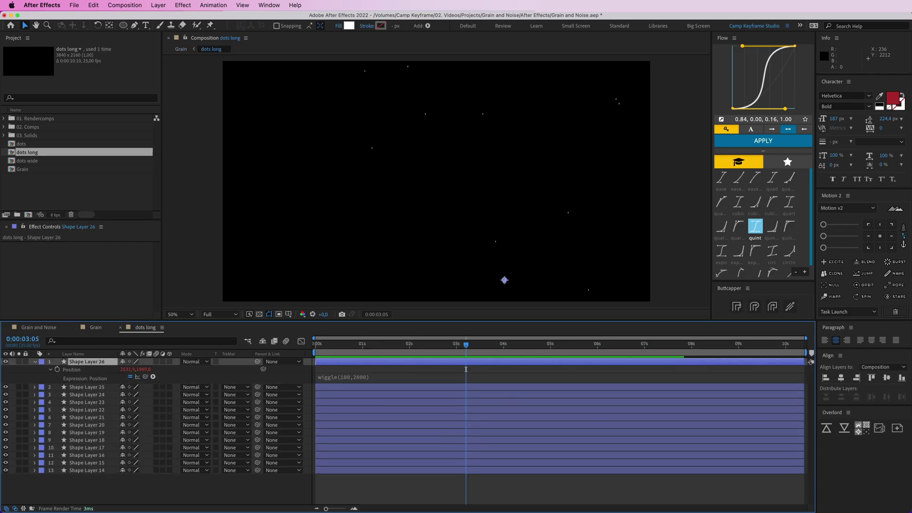
left_click(466, 370)
key("super+w")
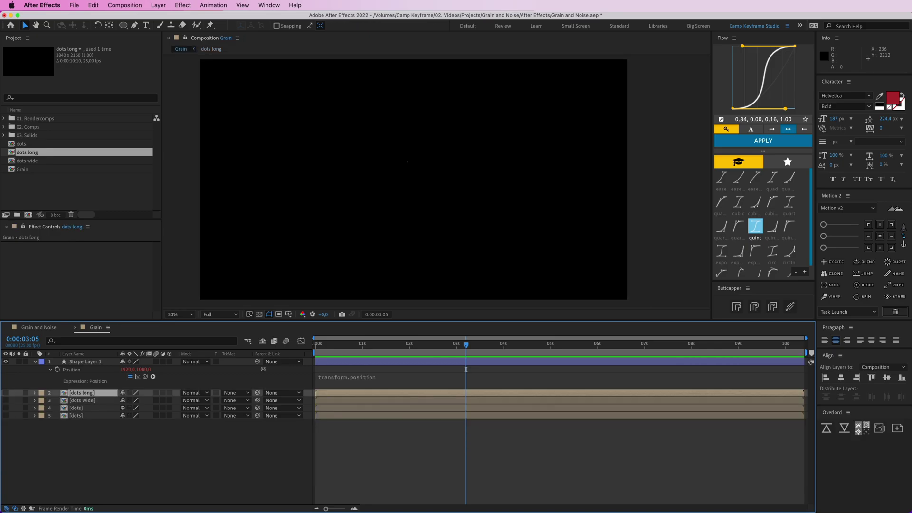
Apply the expression wiggle(100,2000) to the Position of Shape Layer 1 in Grain
key("super+z")
left_click(57, 370, "alt")
key("super+v")
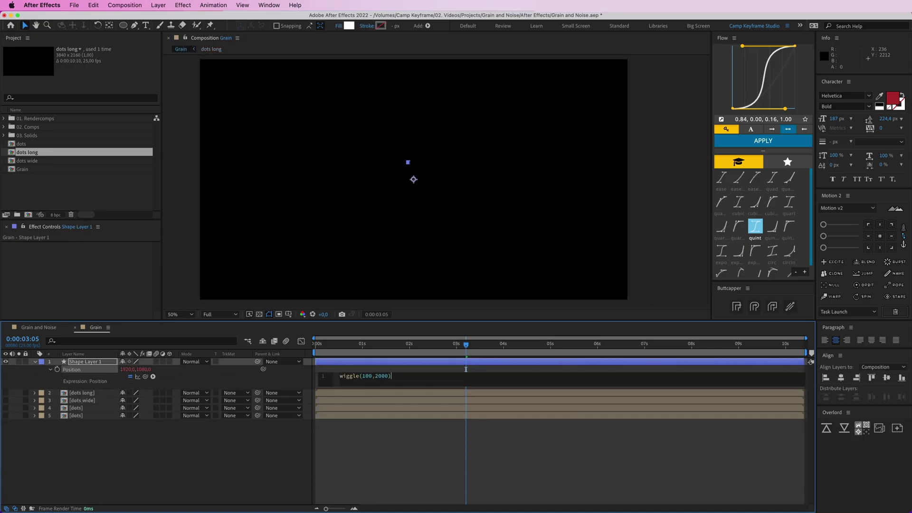
left_click(403, 451)
Return to the start of the timeline and duplicate the small wiggling dot layer until there are 14 shape layers
left_click_drag(373, 344, 315, 344)
key("super+d")
key("super+d")
key("super+d")
key("super+d")
key("super+d")
key("super+d")
key("super+d")
key("super+d")
key("super+d")
key("super+d")
key("super+d")
key("super+d")
key("super+d")
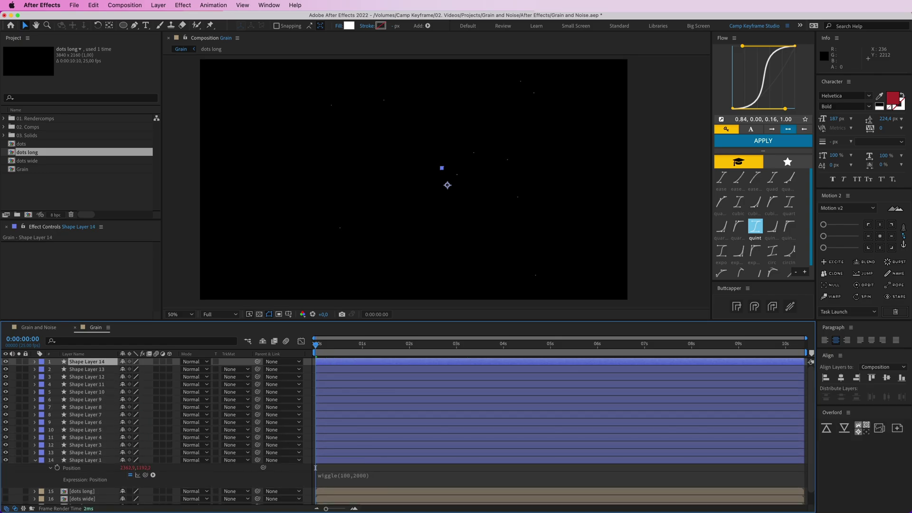
Duplicate all 14 small dot layers and shift the copies left and slightly down in the frame
key("super+a")
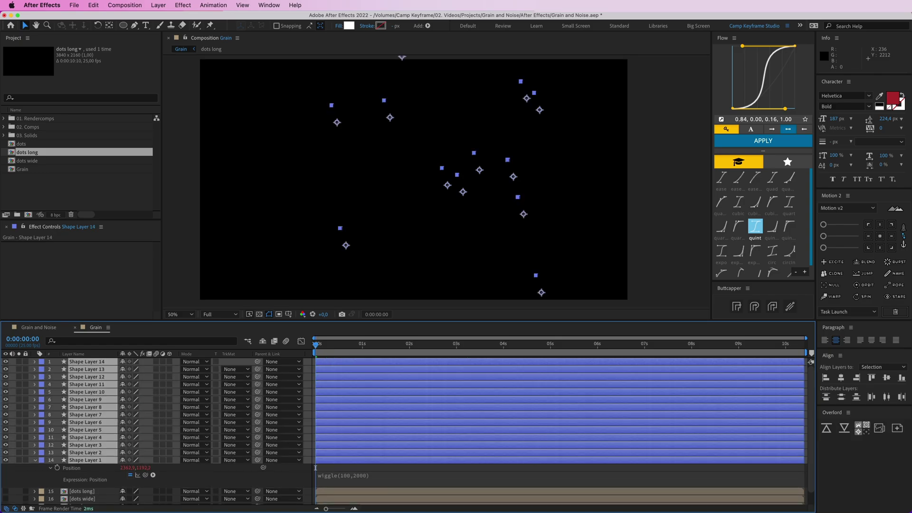
key("super+d")
key("super+shift+bracketright")
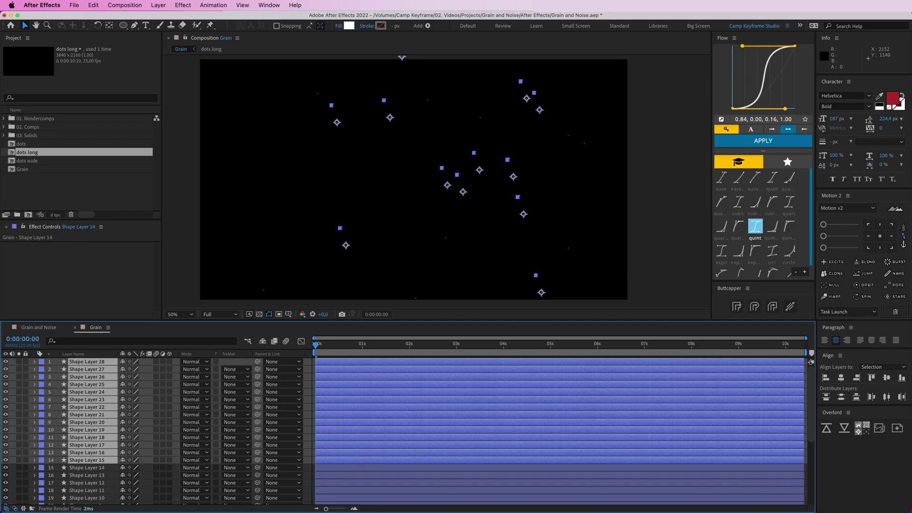
left_click_drag(448, 185, 280, 210)
key("w")
key("v")
scroll(88, 446, "down", 5)
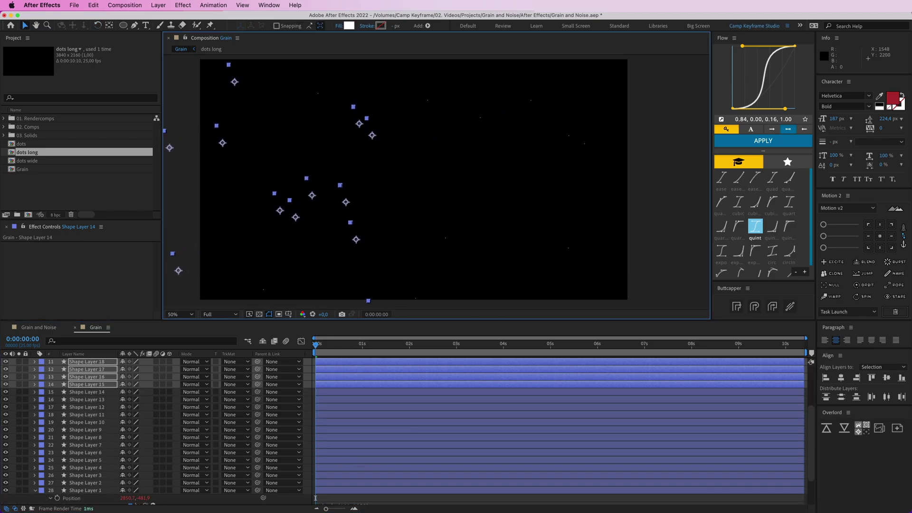
Collapse the properties of the 28 small dot layers and preview their motion from the start
left_click(85, 447, "shift")
key("u")
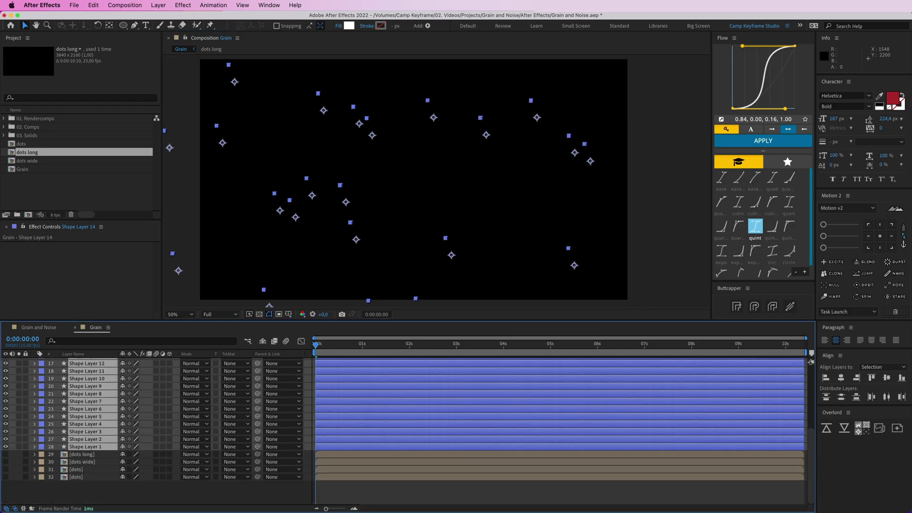
key("super+shift+a")
key("space")
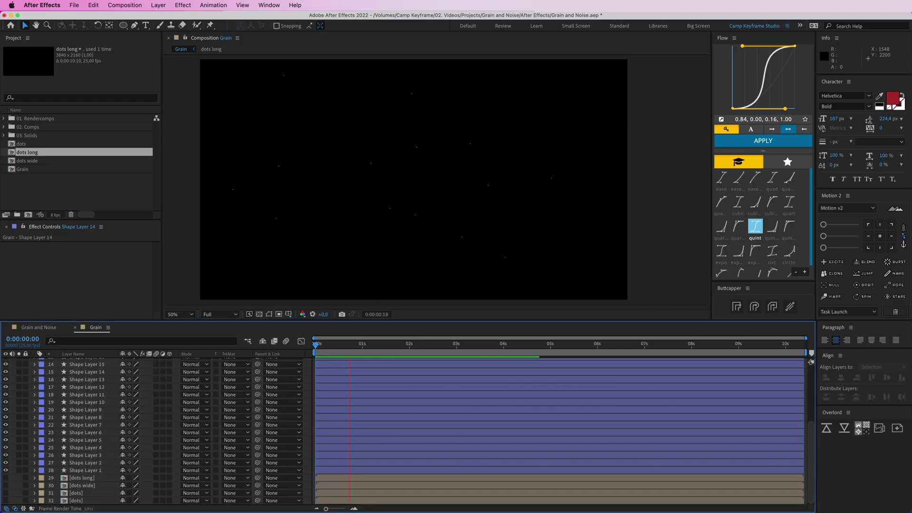
key("space")
Pre-compose the 28 small dot shape layers into a new composition named dots small
left_click(85, 470)
scroll(86, 470, "up", 5)
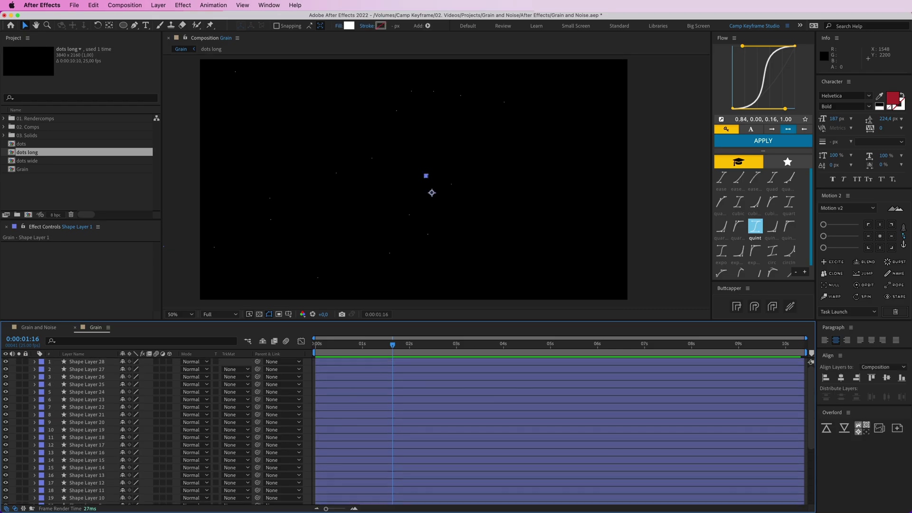
key("super+a")
key("super+shift+c")
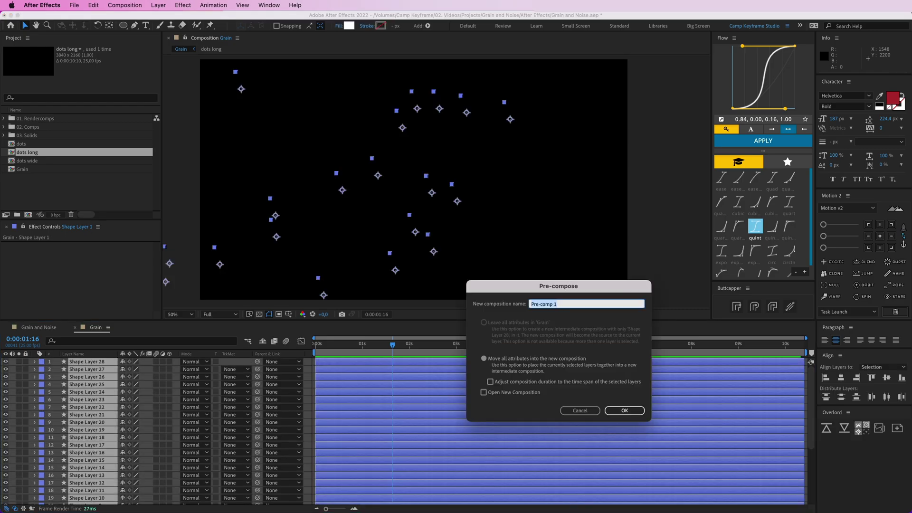
type("dots small")
key("Return")
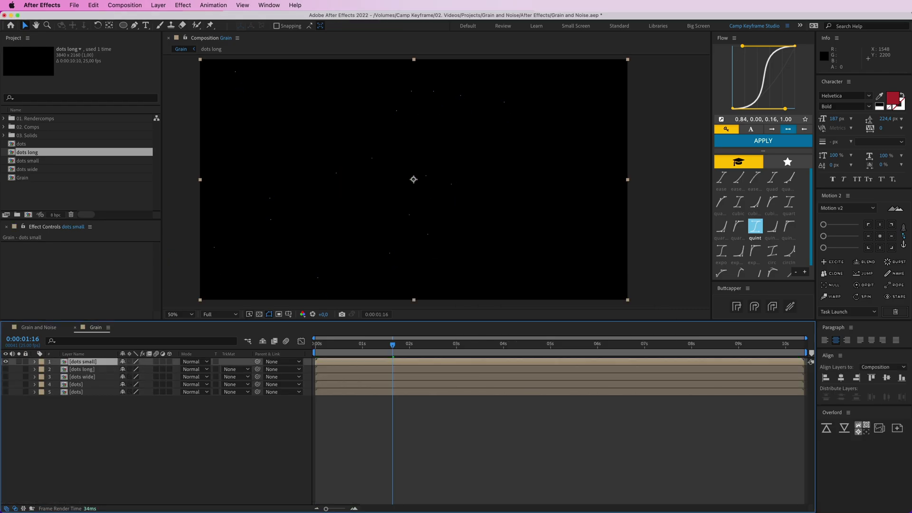
Duplicate the dots small layer and rotate the copy so its dots fall in different places
key("super+d")
key("w")
left_click_drag(202, 245, 594, 156)
left_click(361, 441)
key("v")
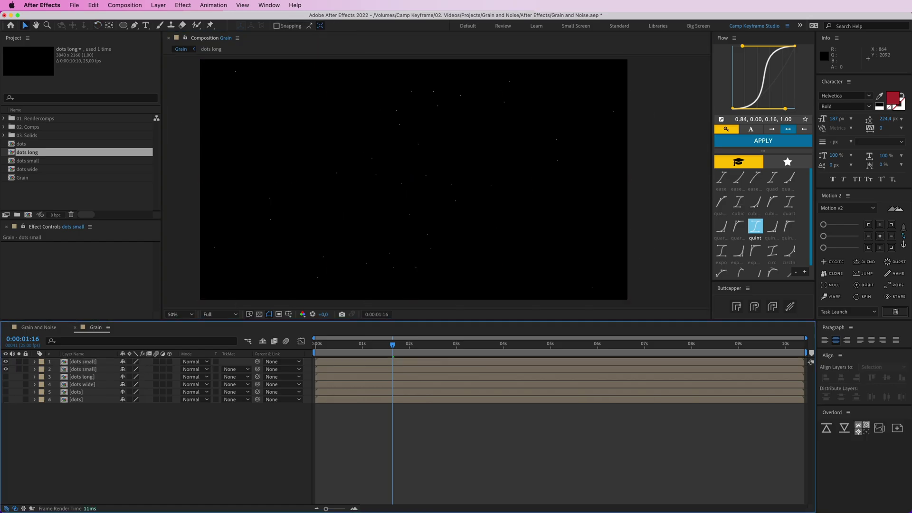
Preview the two dots small layers from the start and show the hidden dots long, dots wide and dots layers
left_click_drag(392, 344, 316, 344)
key("space")
key("space")
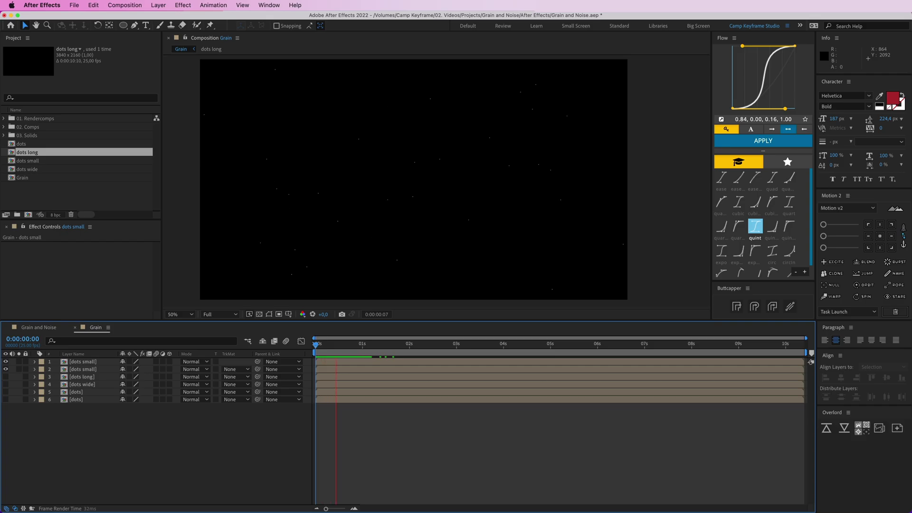
key("space")
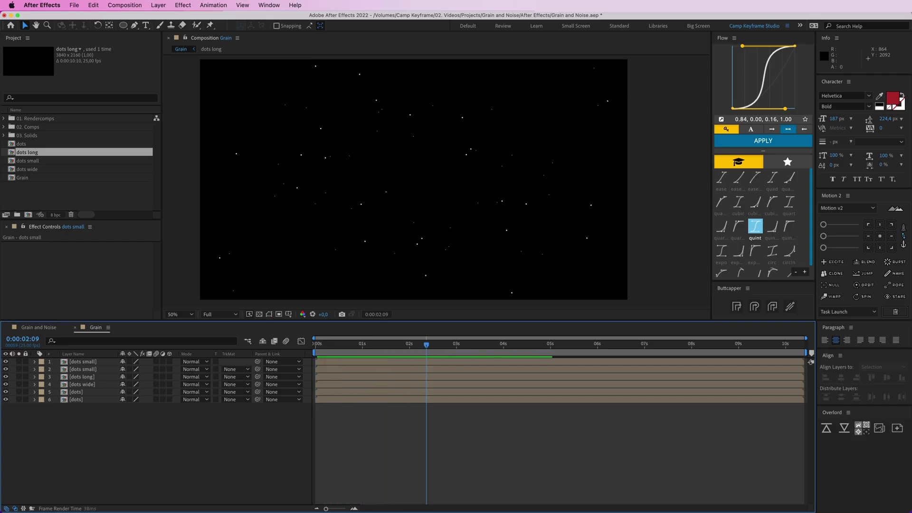
Preview the full Grain composition from the start with all six dots layers visible
key("space")
key("space")
left_click_drag(543, 344, 316, 344)
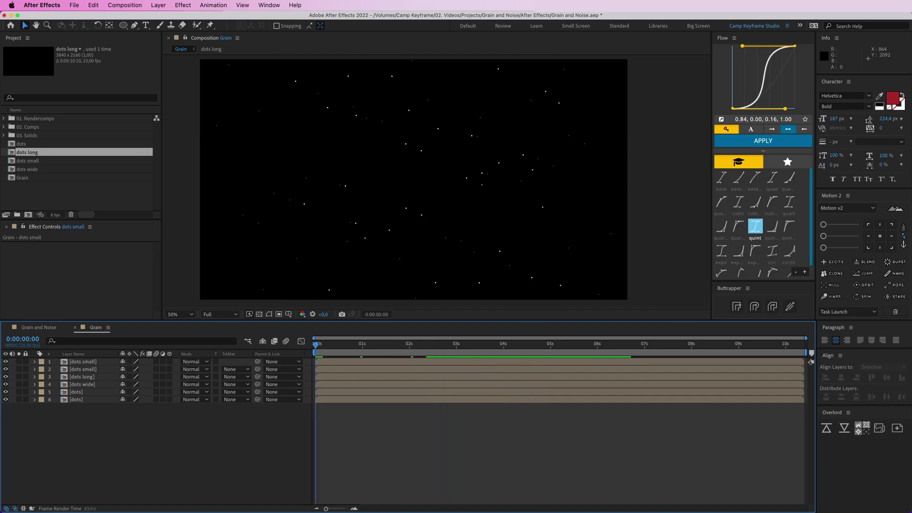
key("space")
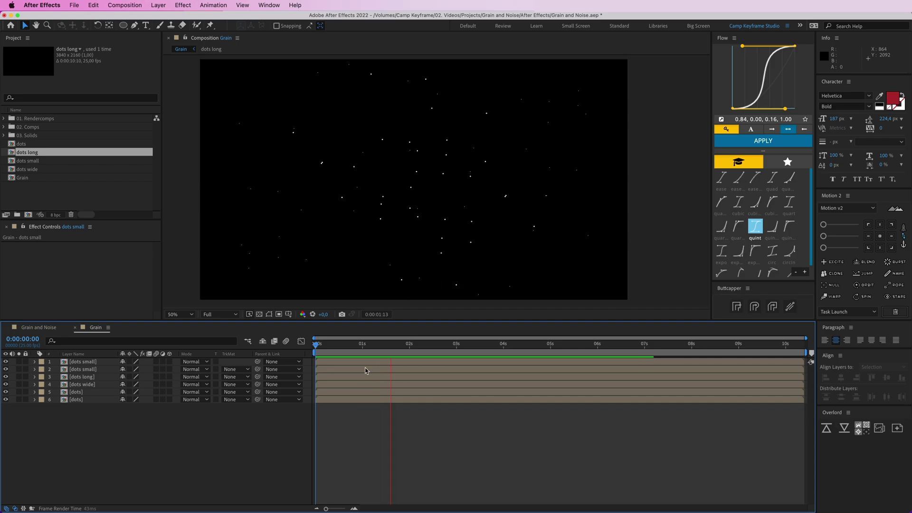
key("space")
Apply Gaussian Blur with a blurriness of 5 to the dots long layer and hide all other layers
left_click(84, 362)
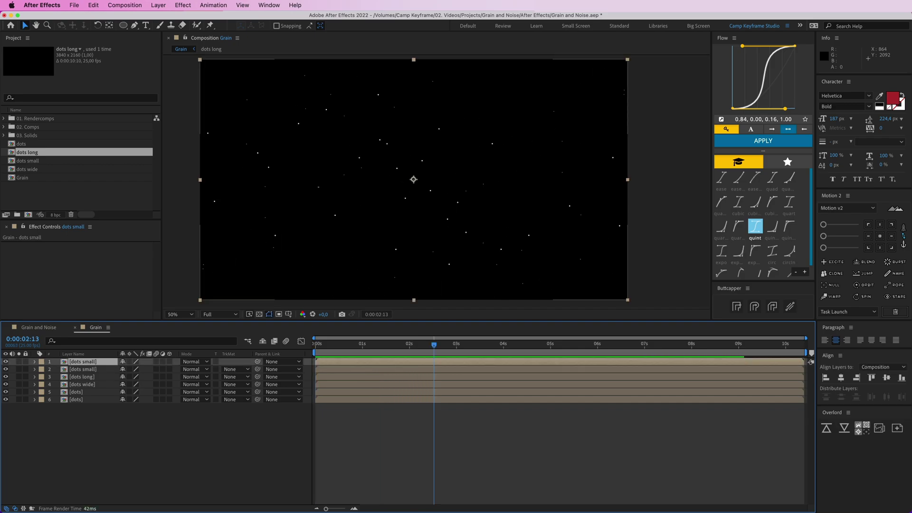
left_click(82, 377)
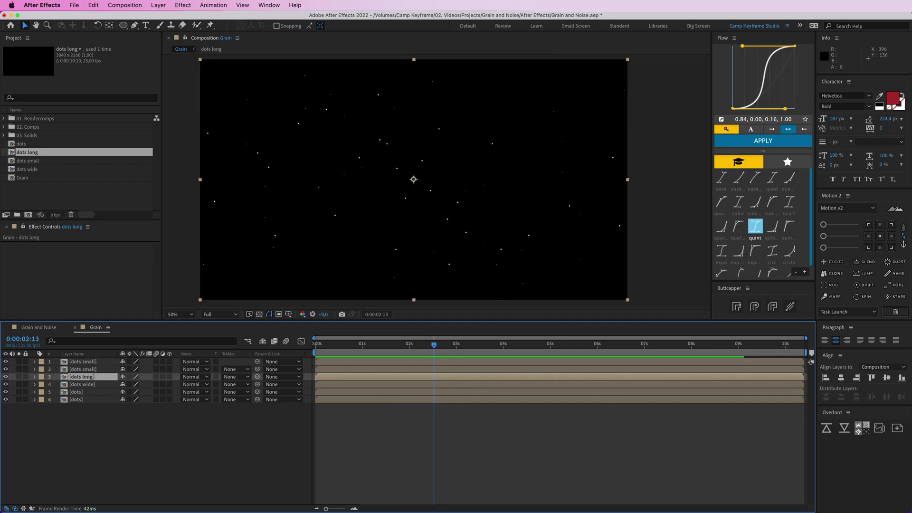
left_click(295, 6)
type("gaussi")
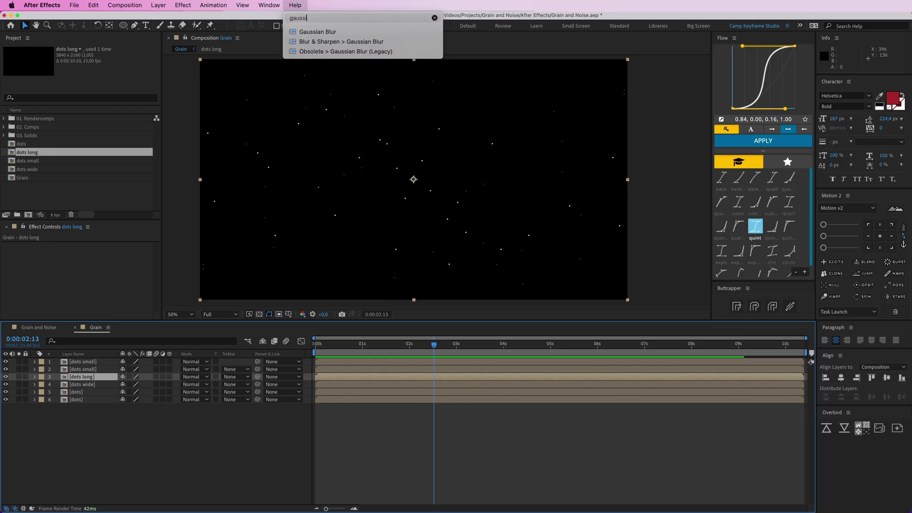
key("Down")
key("Return")
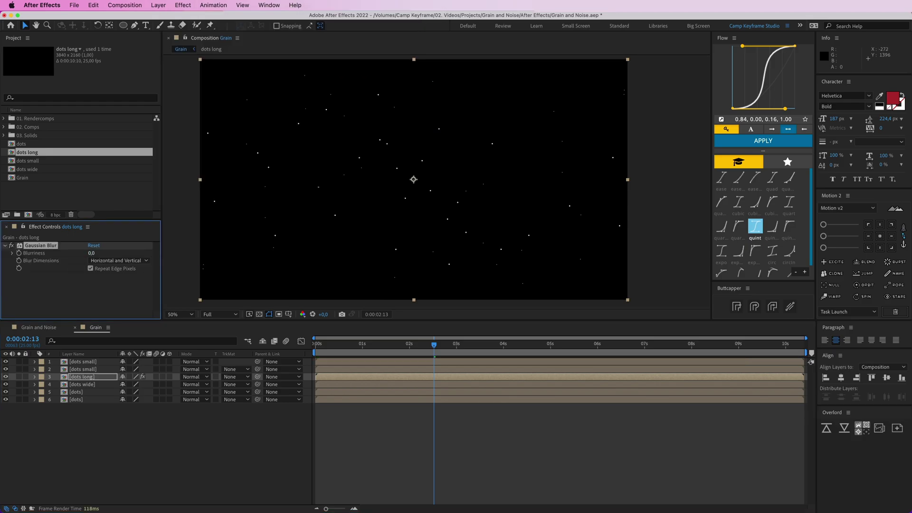
left_click(91, 253)
type("5")
key("Return")
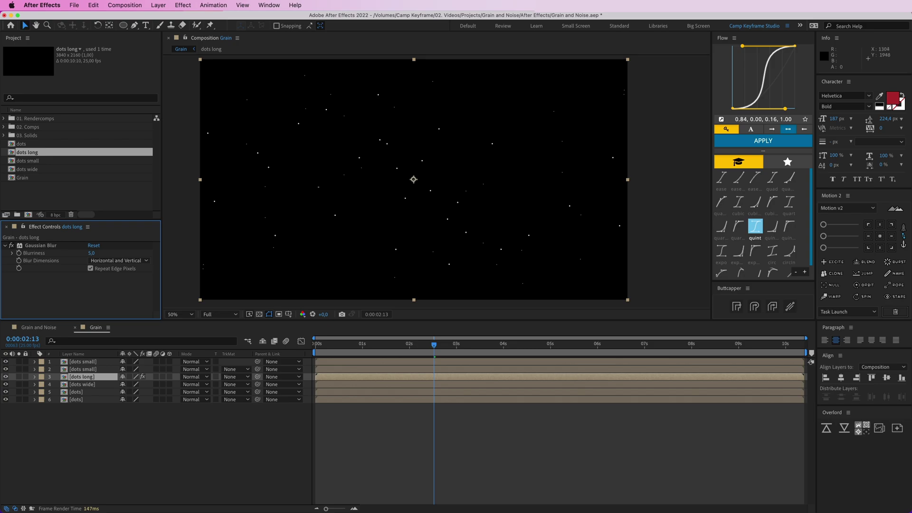
left_click(6, 377, "alt")
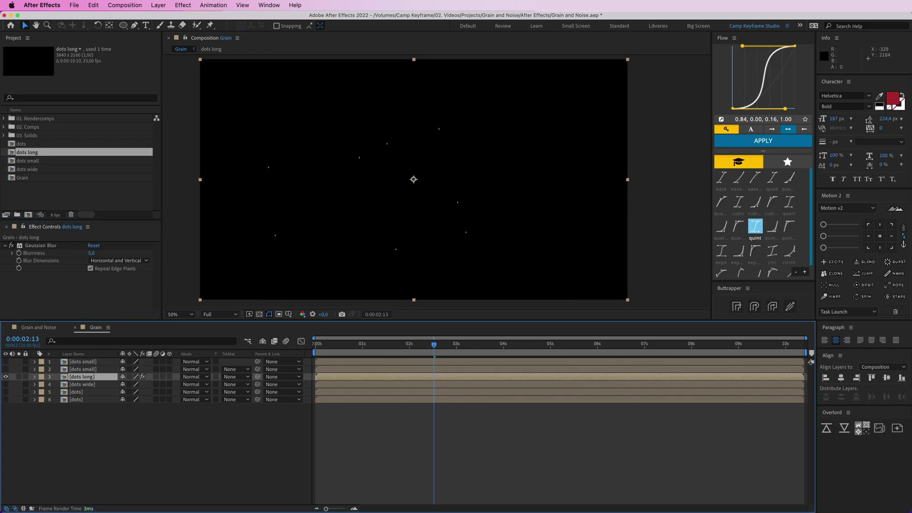
Compare the dots long layer with and without its Gaussian Blur, and set the blurriness to 10
left_click(12, 247)
left_click(12, 245)
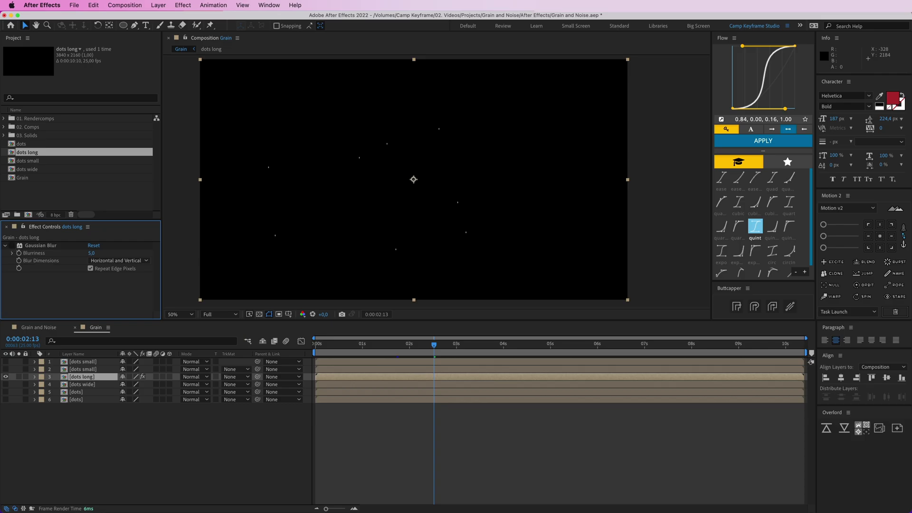
left_click(92, 253)
type("10")
key("Return")
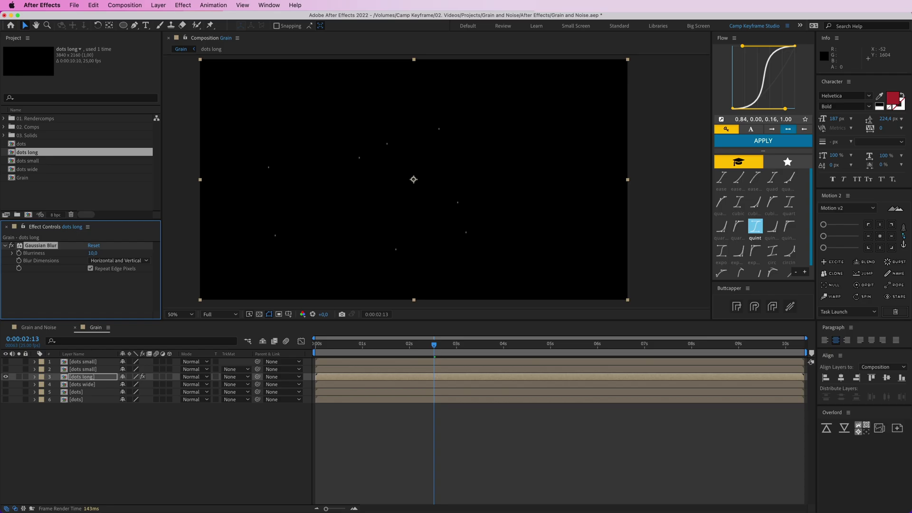
Paste the Gaussian Blur onto the dots wide layer, the lowest dots layer and the topmost dots small layer
left_click(82, 385)
left_click(77, 400, "super")
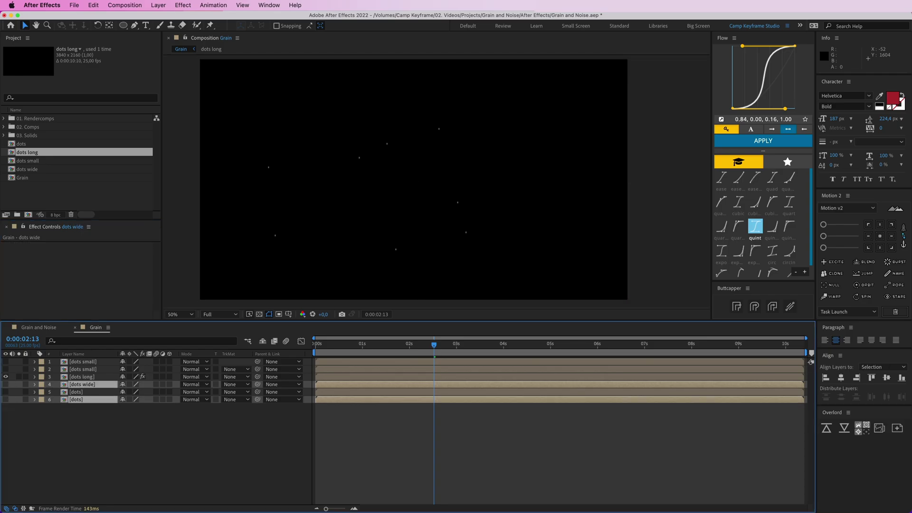
left_click(83, 362, "super")
key("super+v")
Make all the hidden dots layers visible again in the Grain composition
left_click(84, 435)
key("super+a")
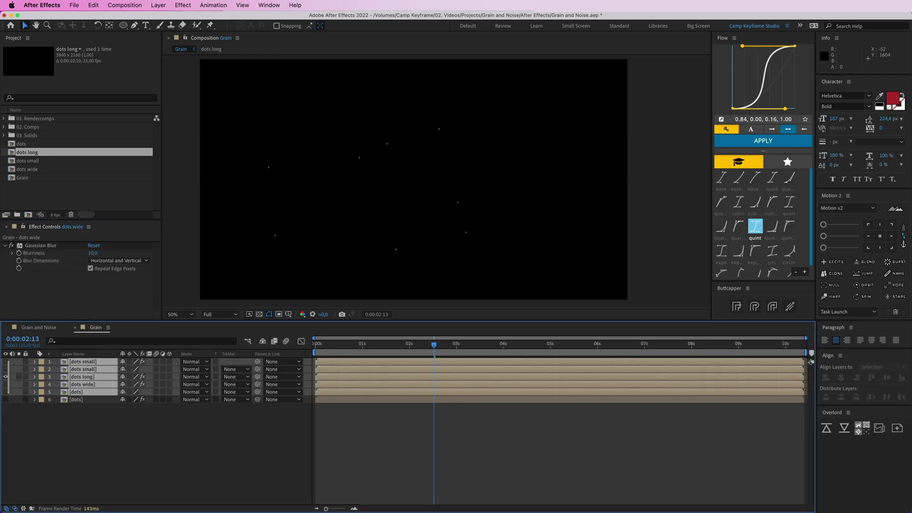
left_click(6, 362)
left_click(71, 435)
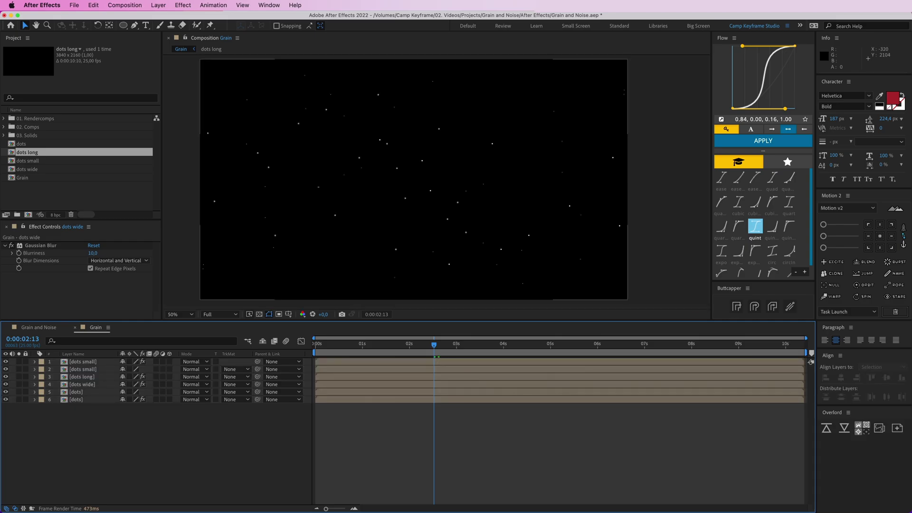
Paste the Gaussian Blur onto the upper dots layer as well
left_click(82, 377)
left_click(76, 392)
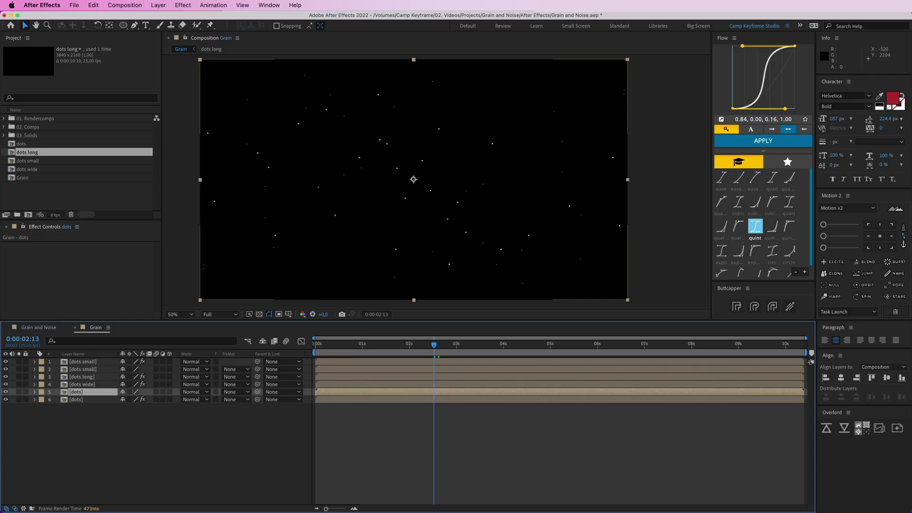
key("super+v")
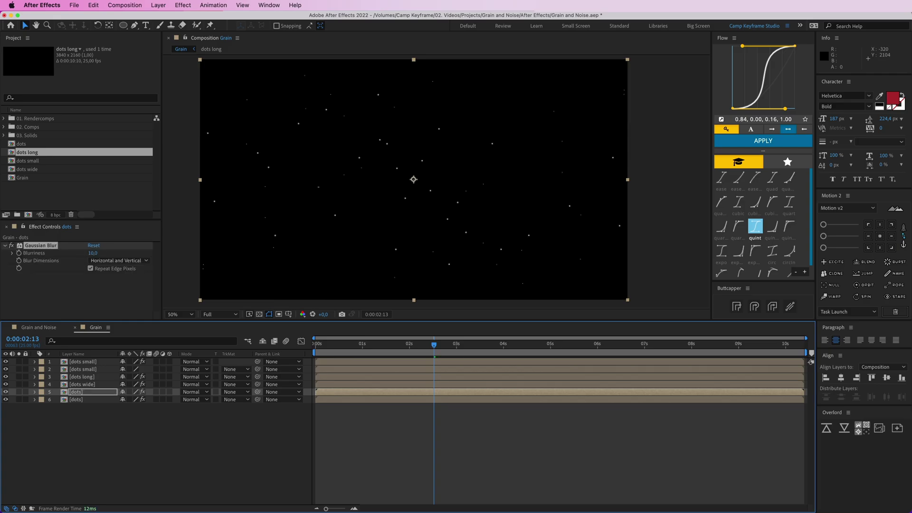
Reveal the opacity of all six layers and set the dots wide layer's opacity to 40%
key("super+Down")
key("t")
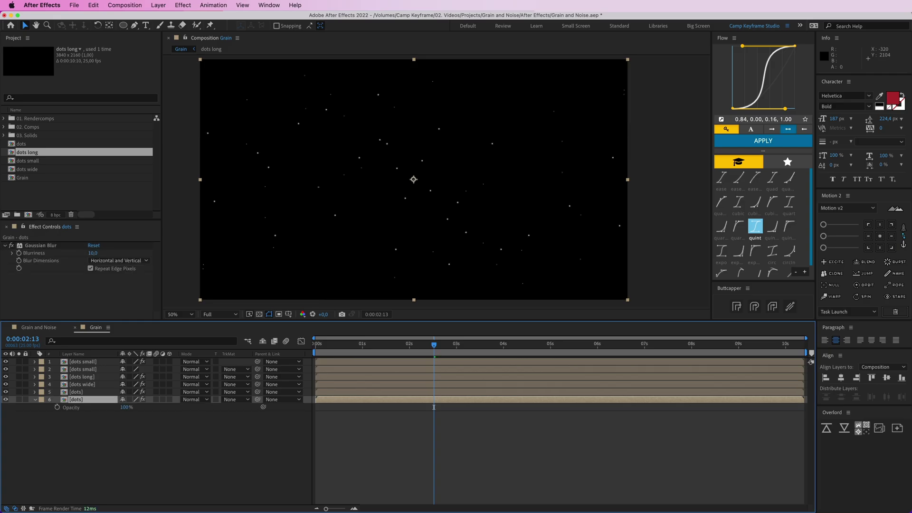
key("super+a")
key("t")
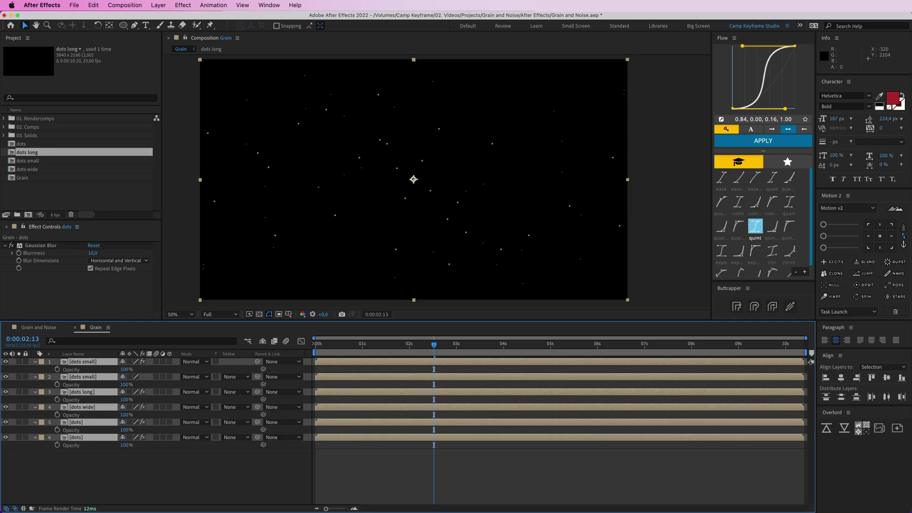
key("super+shift+a")
left_click(82, 407)
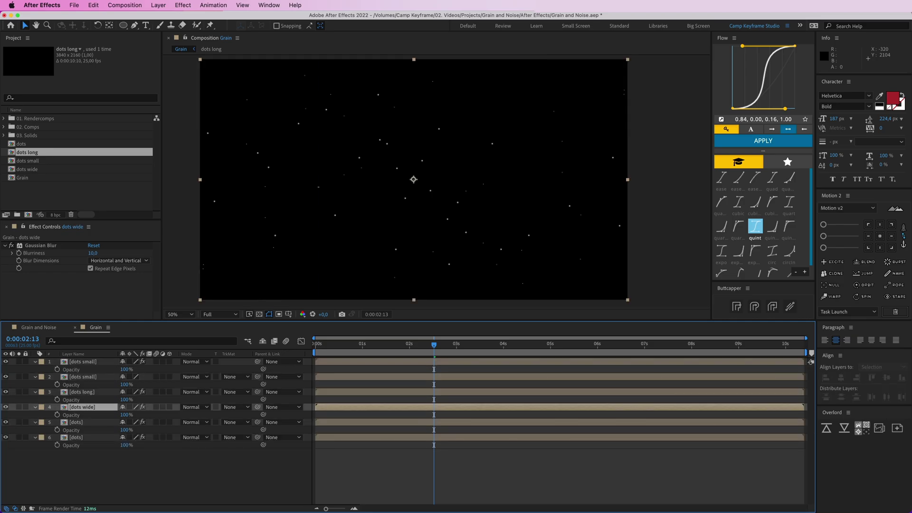
left_click(125, 415)
type("40")
key("Return")
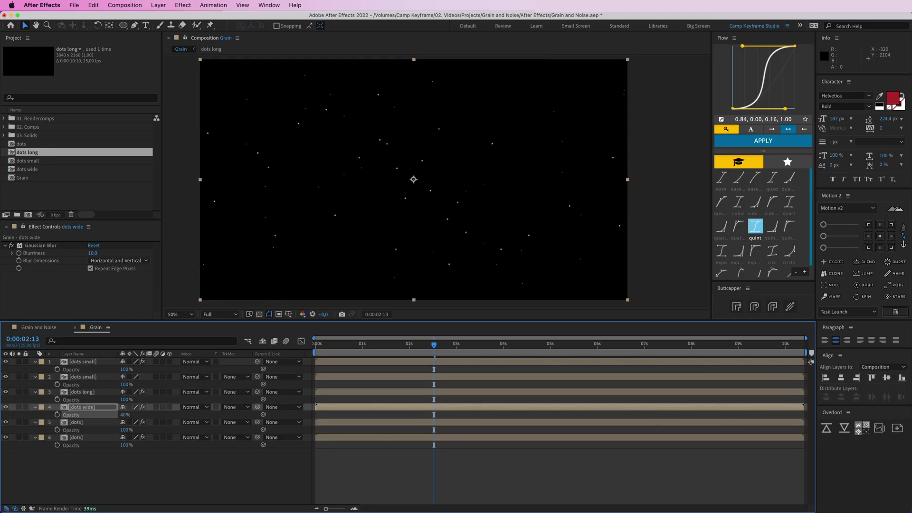
Set the opacity of the lowest dots layer to 40%
left_click(126, 385)
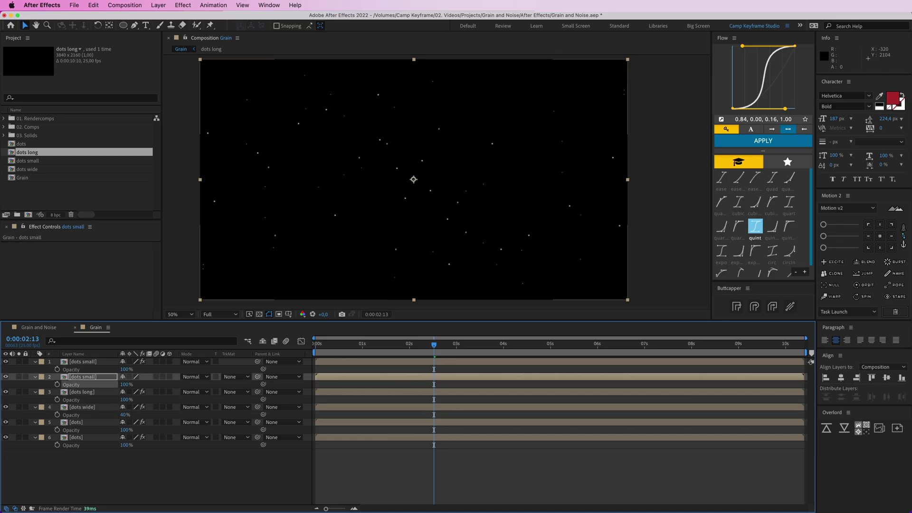
left_click(125, 445)
type("40")
key("Return")
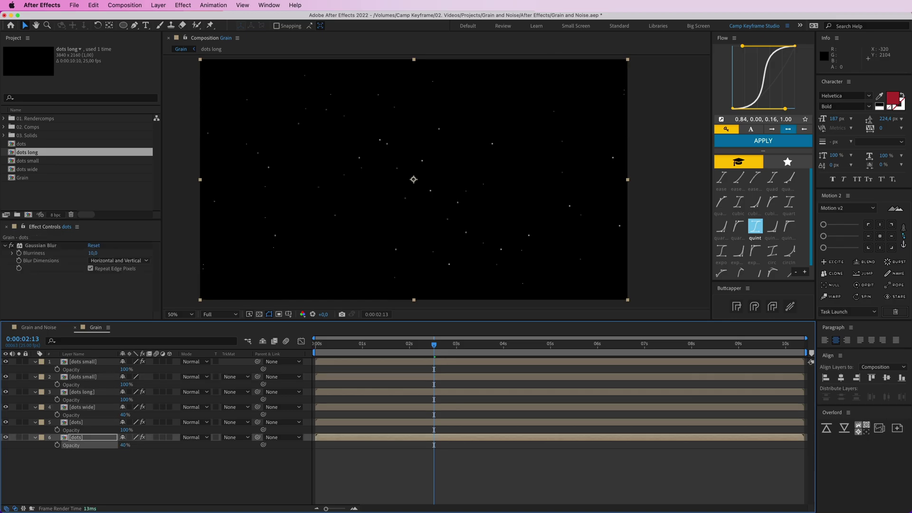
Deselect all layers, briefly preview the grain and collapse the opacity properties
key("F2")
key("space")
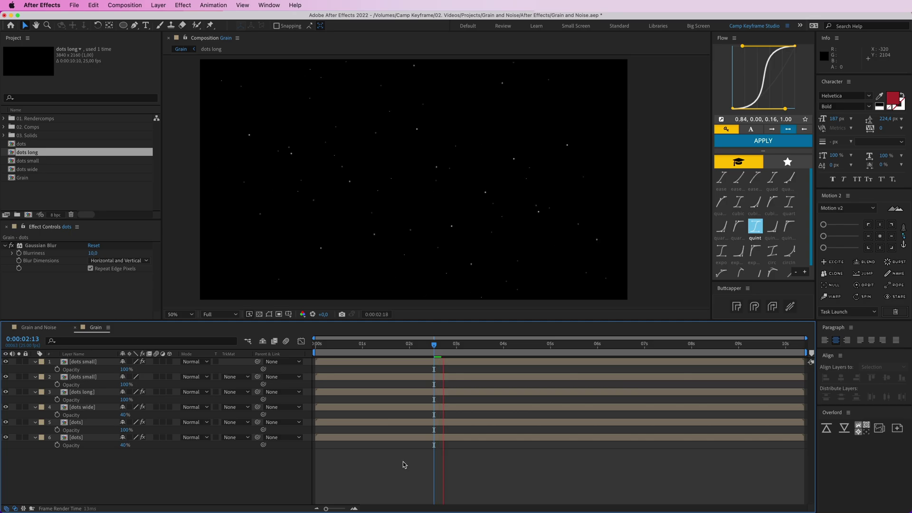
key("space")
key("t")
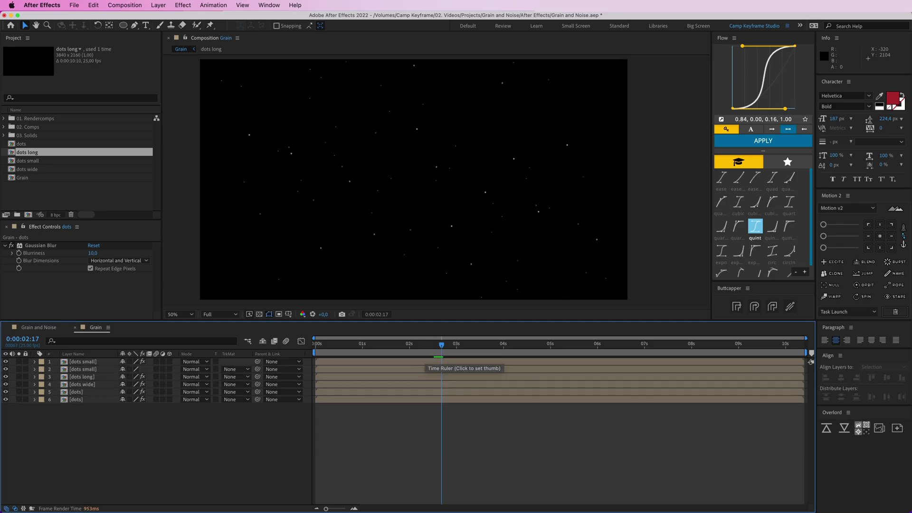
End the work area at 2 seconds and preview that range from the start of the Grain composition
left_click(410, 344)
key("Home")
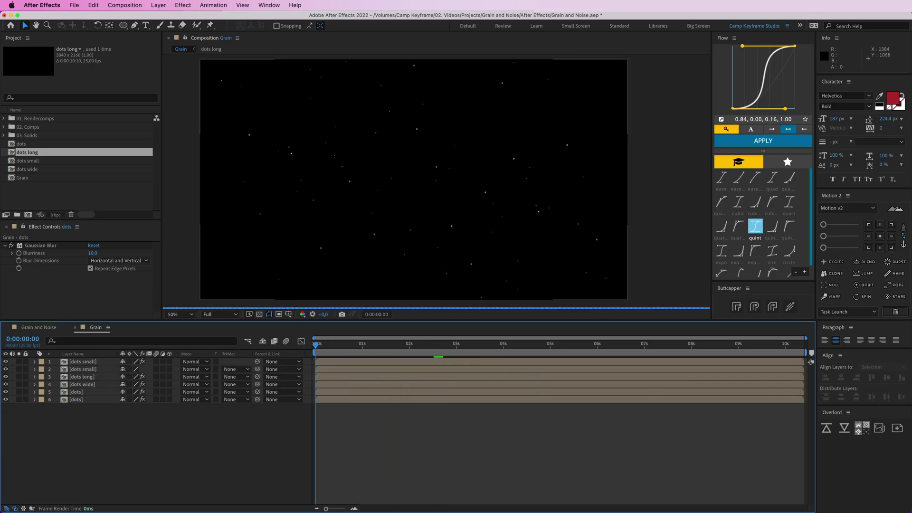
left_click(411, 345)
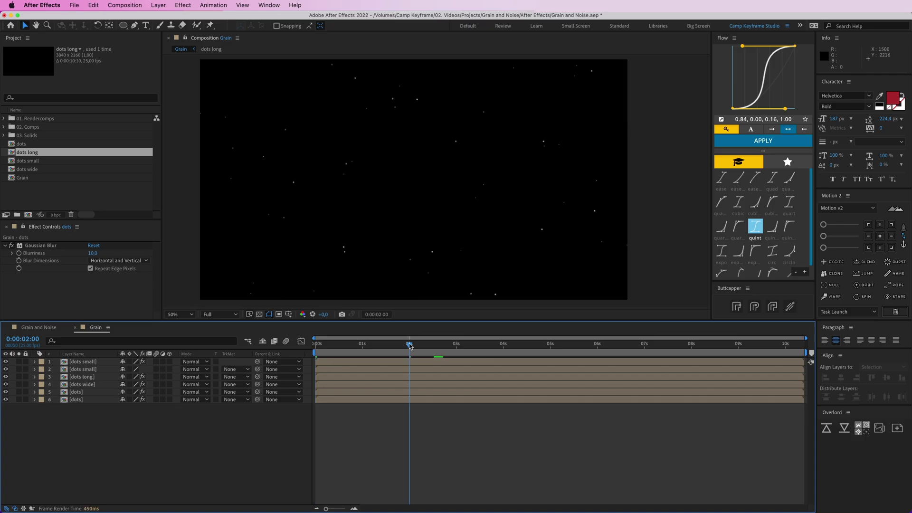
key("n")
left_click_drag(410, 345, 315, 345)
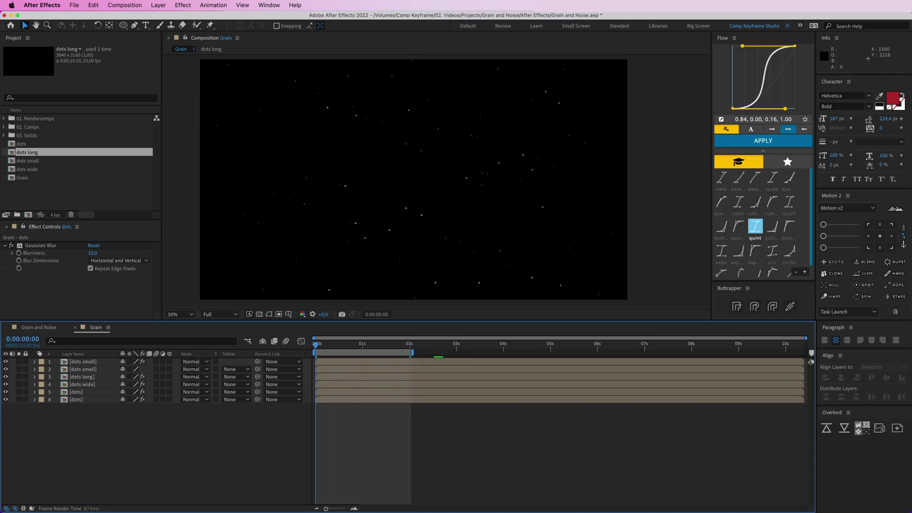
key("space")
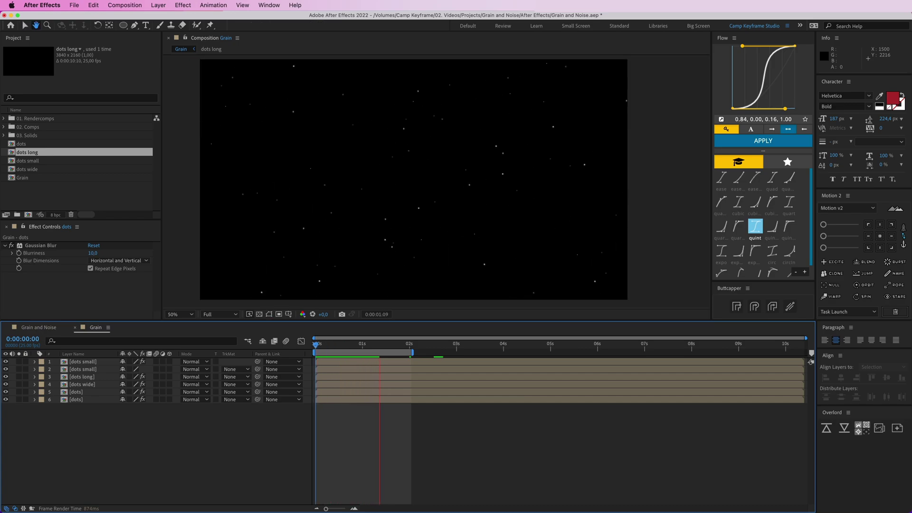
key("space")
key("Home")
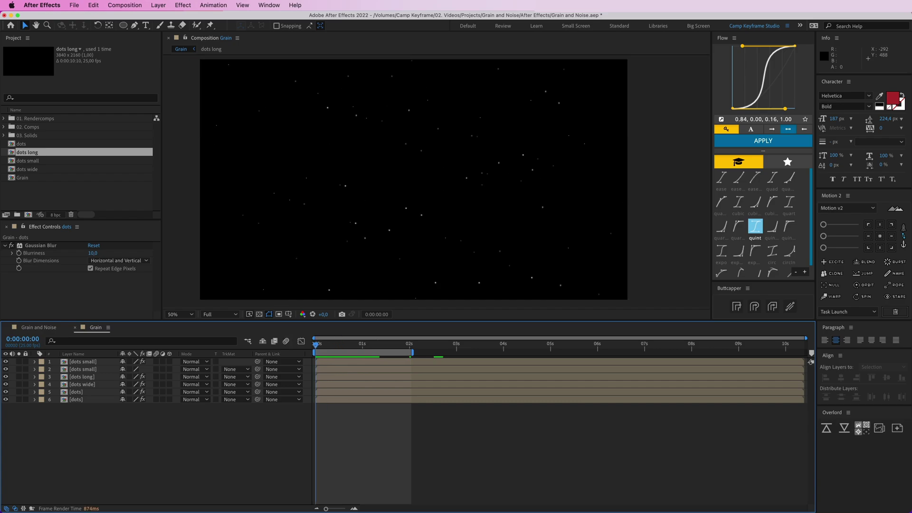
Add an adjustment layer above the dots layers and name it 12 fps
left_click(158, 6)
mouse_move(171, 18)
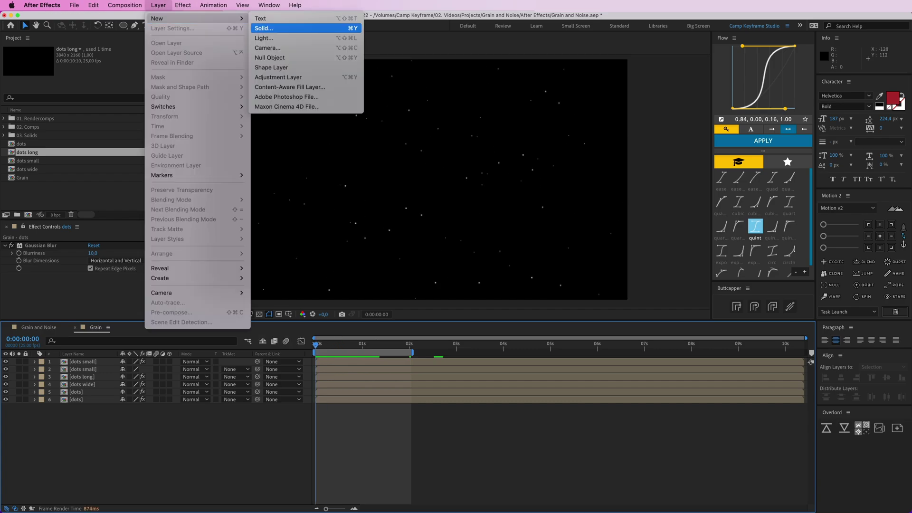
left_click(278, 77)
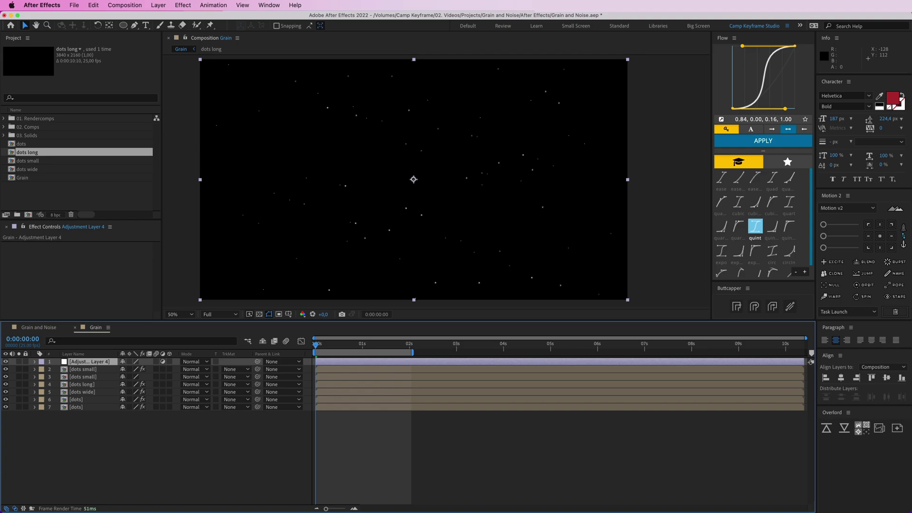
key("Return")
type("12 fps")
key("Return")
Apply the Posterize Time effect to the 12 fps layer with a frame rate of 12
key("super+shift+slash")
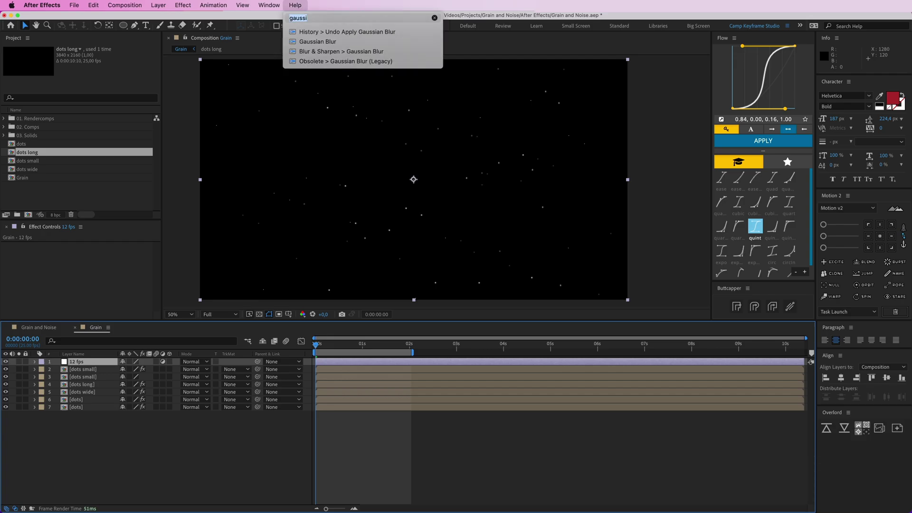
type("poster")
key("Down")
key("Down")
key("Down")
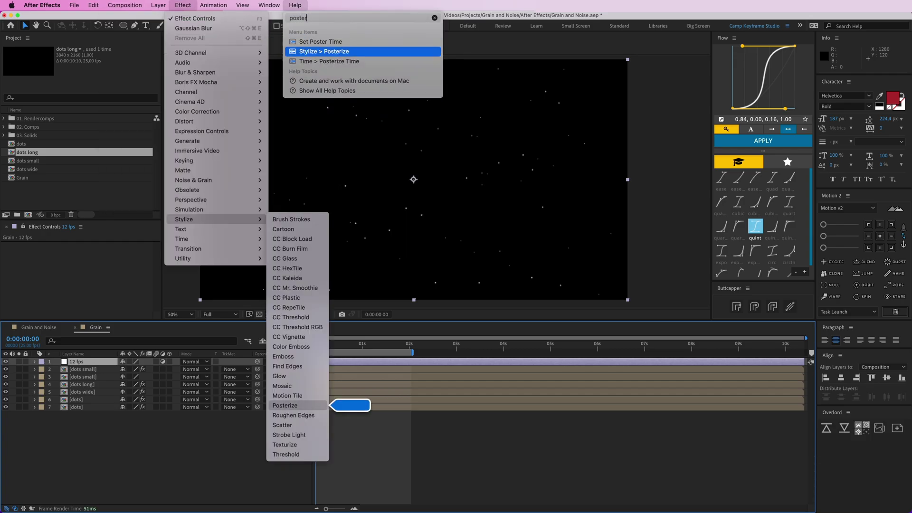
key("Return")
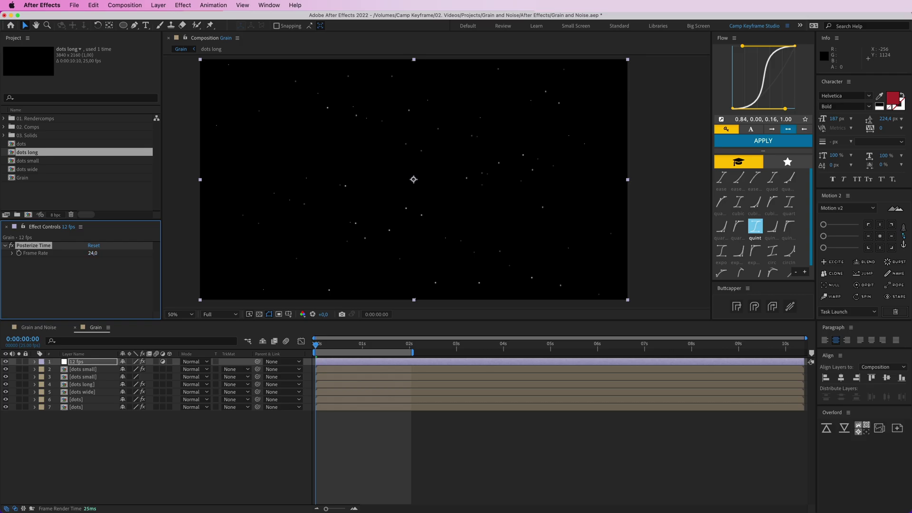
left_click(93, 254)
type("12")
left_click(95, 283)
Preview the work area with the reduced frame rate
left_click(370, 452)
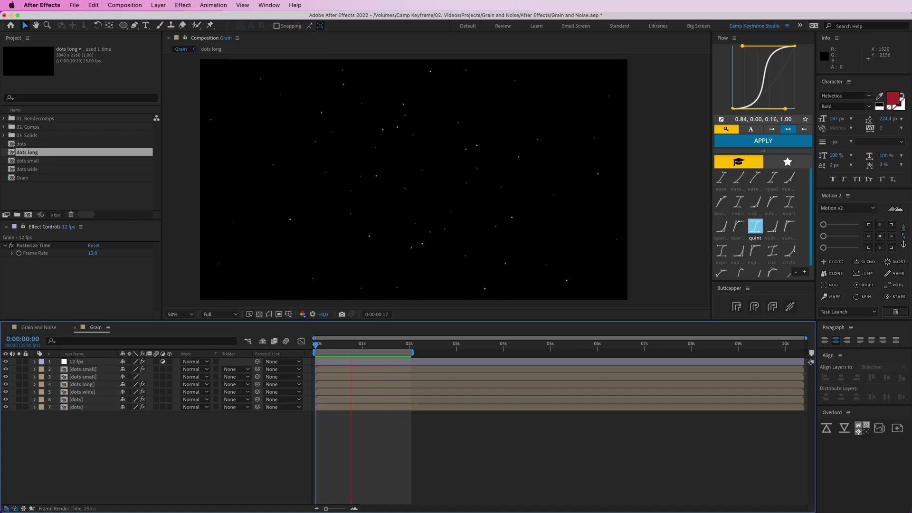
key("space")
left_click(39, 327)
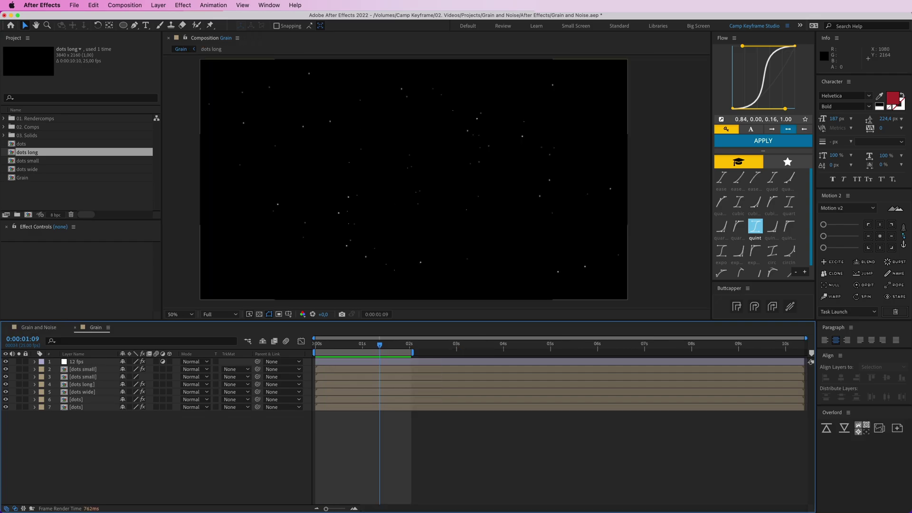
Reveal the opacity of all dots layers and set the lower dots small layer to 40%
left_click(83, 369)
left_click(76, 407, "shift")
key("t")
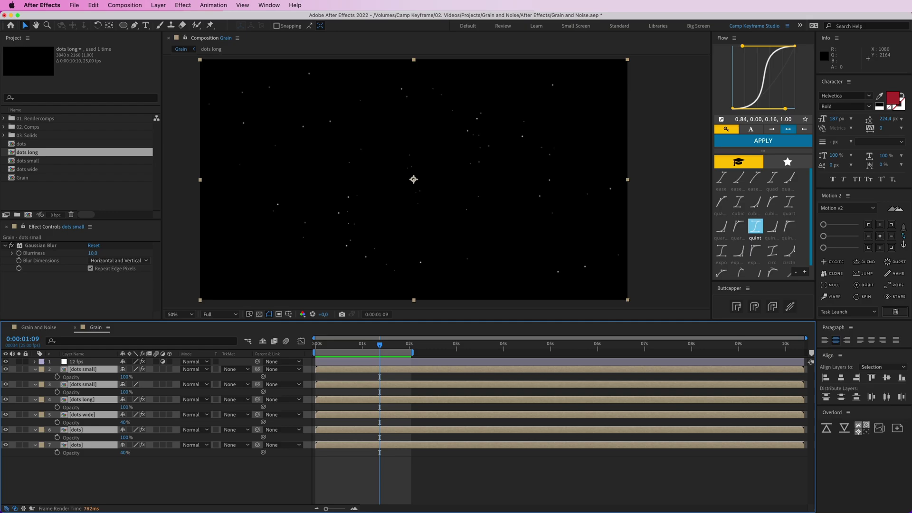
key("super+shift+a")
left_click(126, 393)
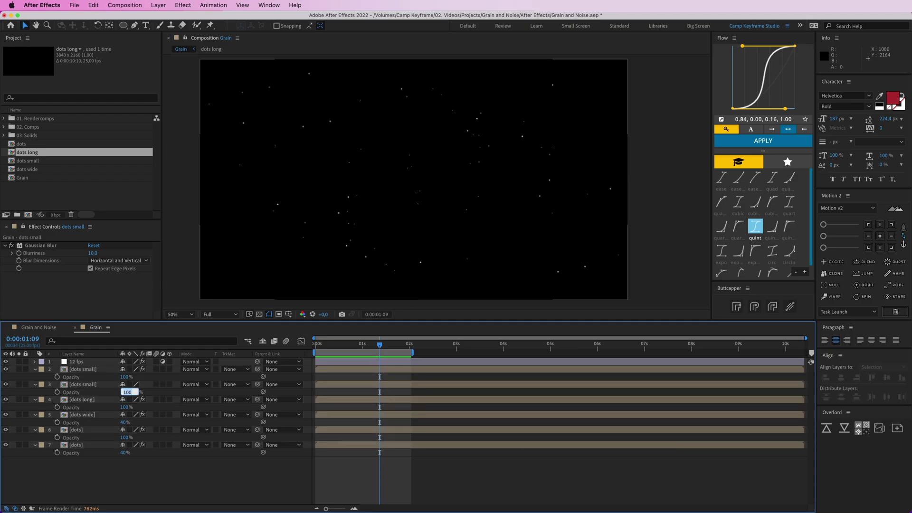
type("40")
key("Return")
Set the opacity of the upper dots small layer to 50%
left_click(125, 377)
type("5")
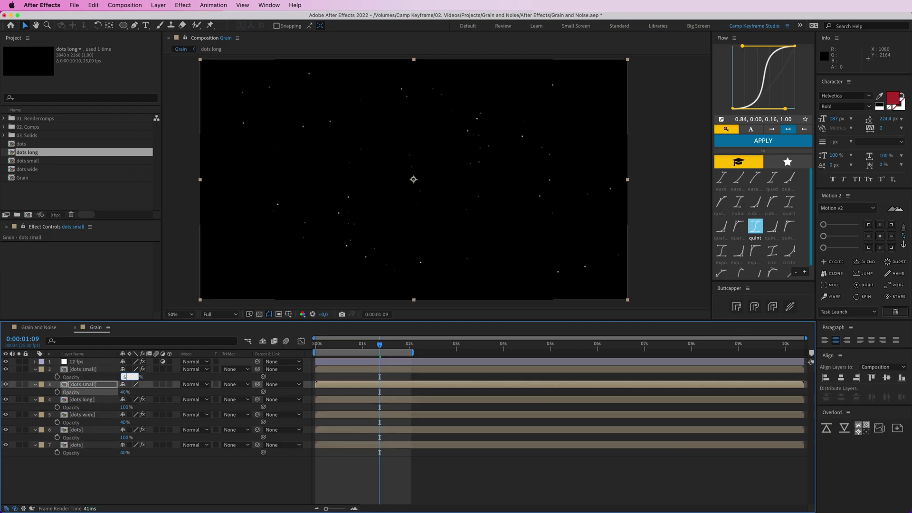
type("0")
key("Return")
key("super+shift+a")
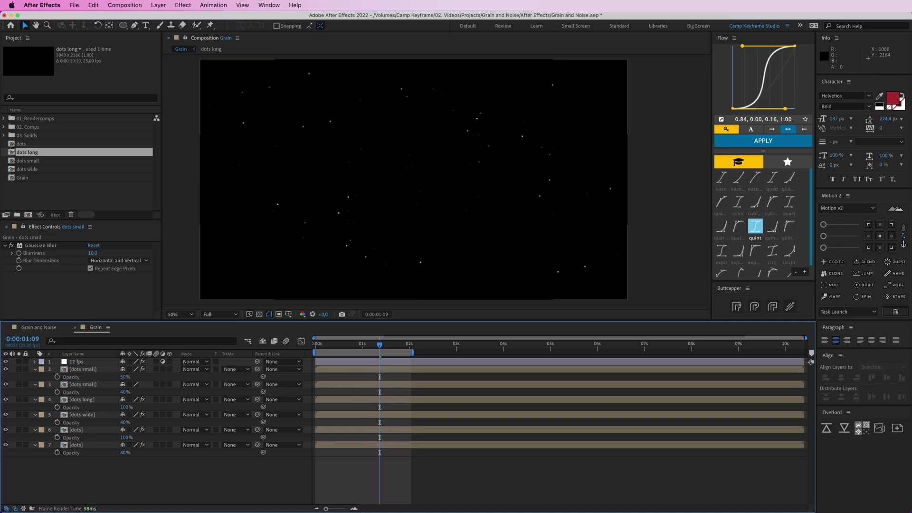
Set the opacity of the upper dots layer to 20%
left_click(126, 438)
type("20")
key("Return")
key("super+shift+a")
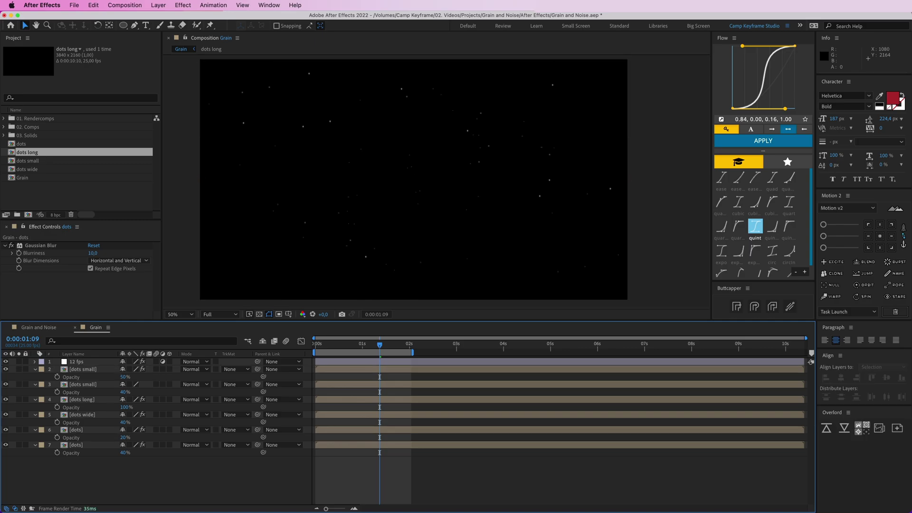
Preview the opening second of the softened grain and return to the first frame
left_click_drag(379, 345, 336, 345)
key("space")
key("Page_Up")
key("Page_Up")
key("Page_Up")
key("Page_Up")
key("Page_Up")
key("Page_Up")
key("Page_Up")
key("Page_Up")
key("Page_Up")
key("Page_Up")
key("Page_Up")
key("Page_Up")
key("Page_Up")
key("Page_Up")
key("Page_Up")
key("Page_Up")
key("Page_Up")
key("Page_Up")
key("Page_Up")
key("Page_Up")
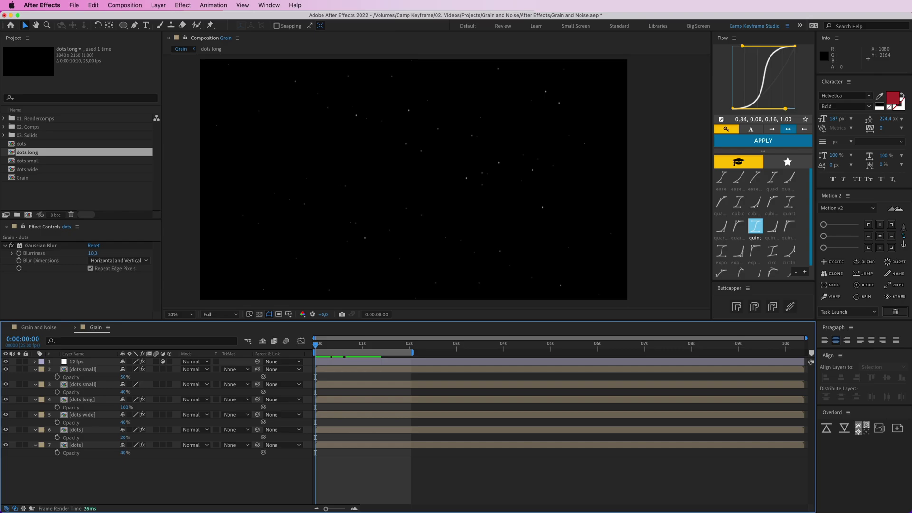
Extend the work area's end to about 10 seconds and collapse the layers' opacity properties
left_click_drag(412, 353, 715, 353)
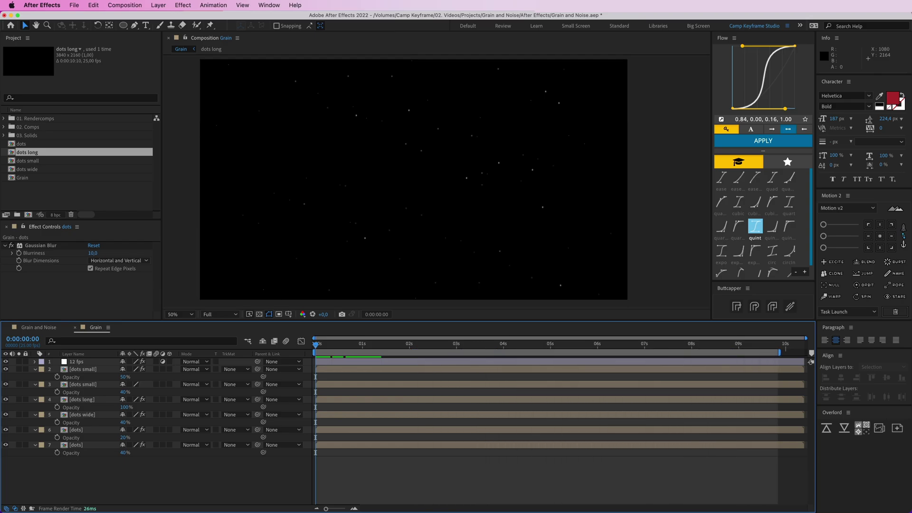
left_click_drag(780, 353, 789, 352)
key("u")
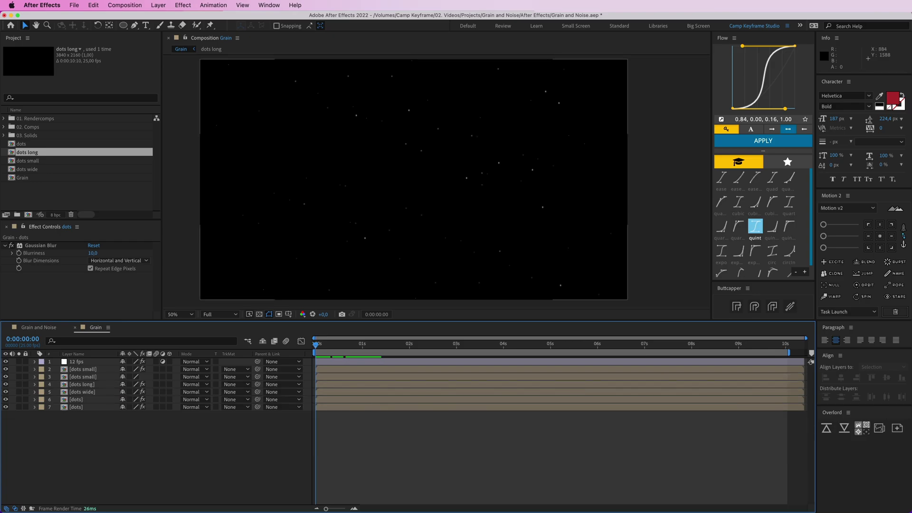
Preview the start of the Grain composition against the transparency grid, restore the black background and return to the first frame
left_click(266, 225)
left_click(399, 446)
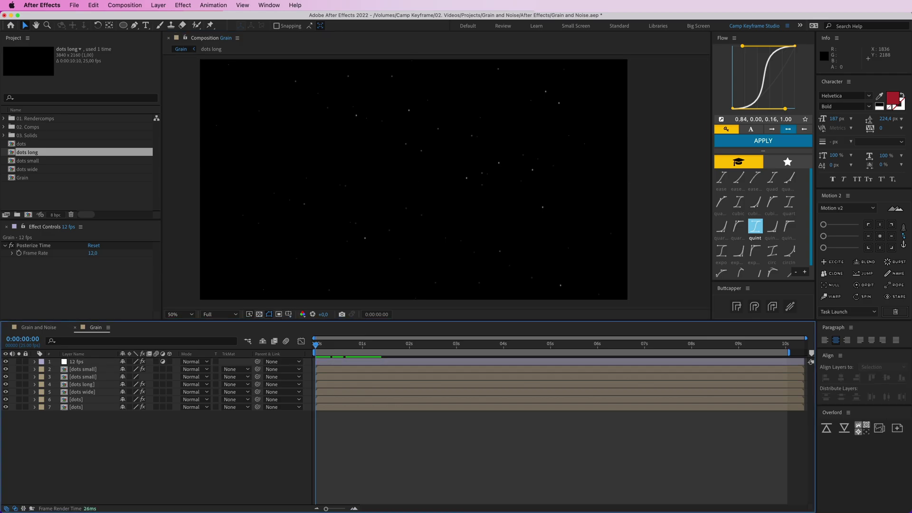
left_click(259, 315)
key("space")
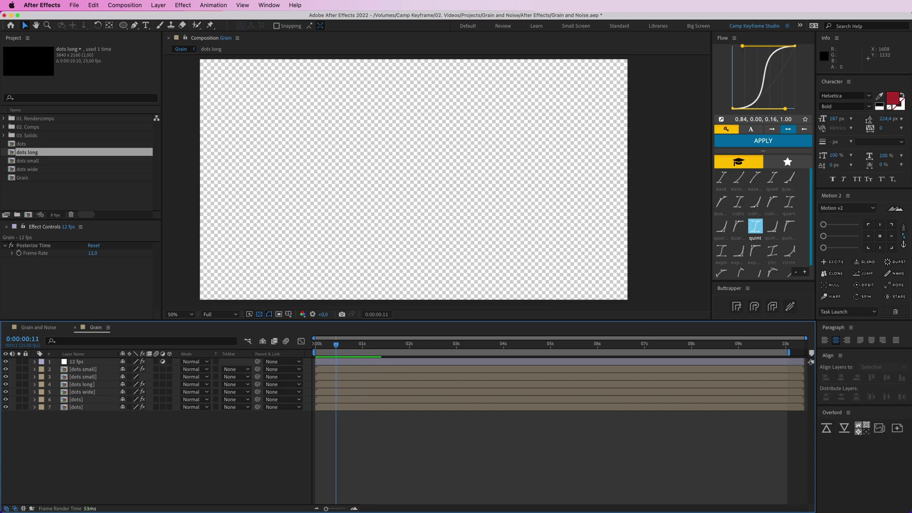
left_click_drag(336, 345, 316, 345)
left_click(259, 315)
left_click(316, 344)
Add the Grain composition to the render queue
left_click(74, 5)
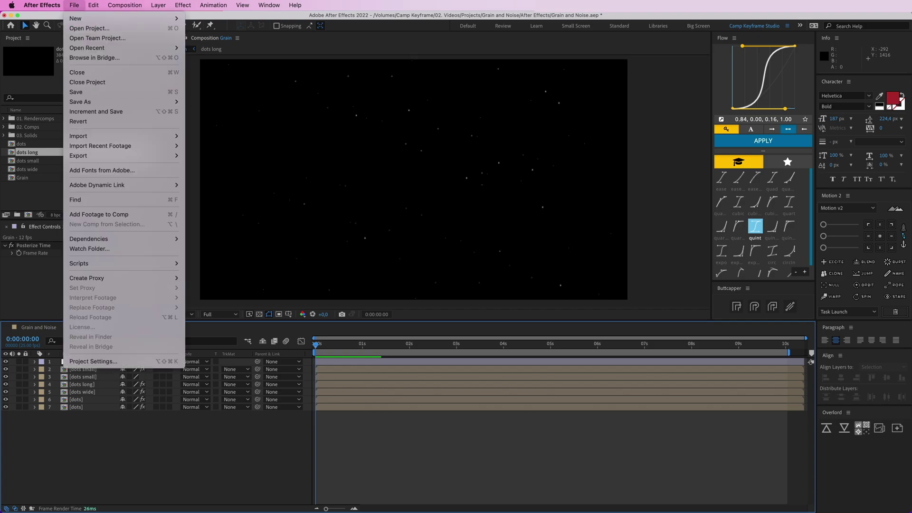
mouse_move(119, 156)
left_click(218, 165)
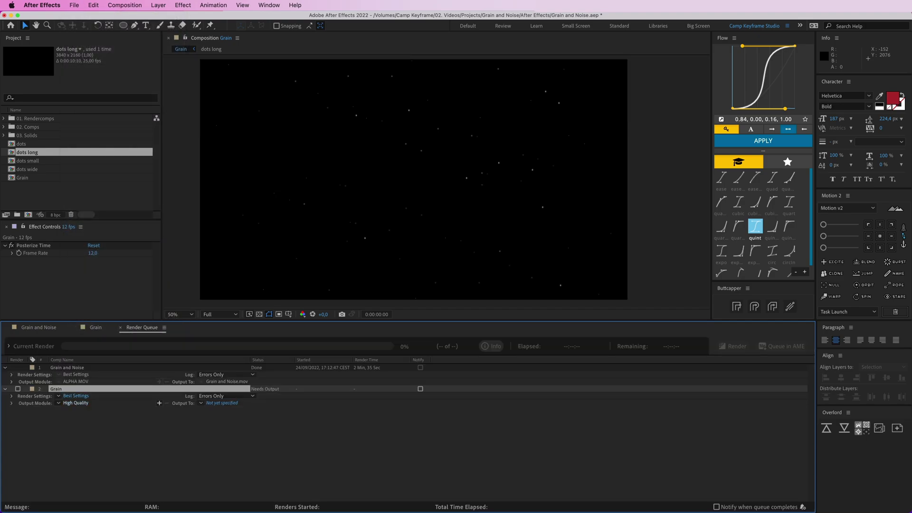
Configure the Grain render's QuickTime output module with the Animation codec and RGB + Alpha channels
left_click(76, 403)
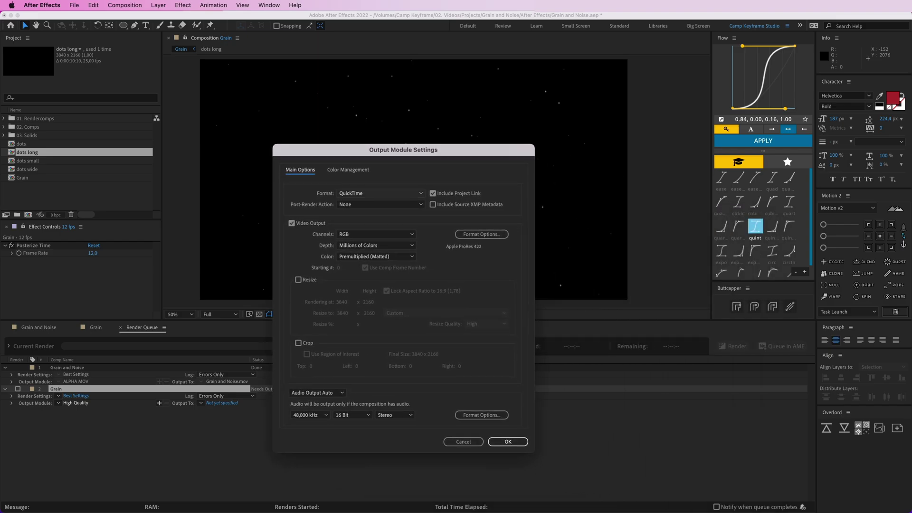
left_click(376, 234)
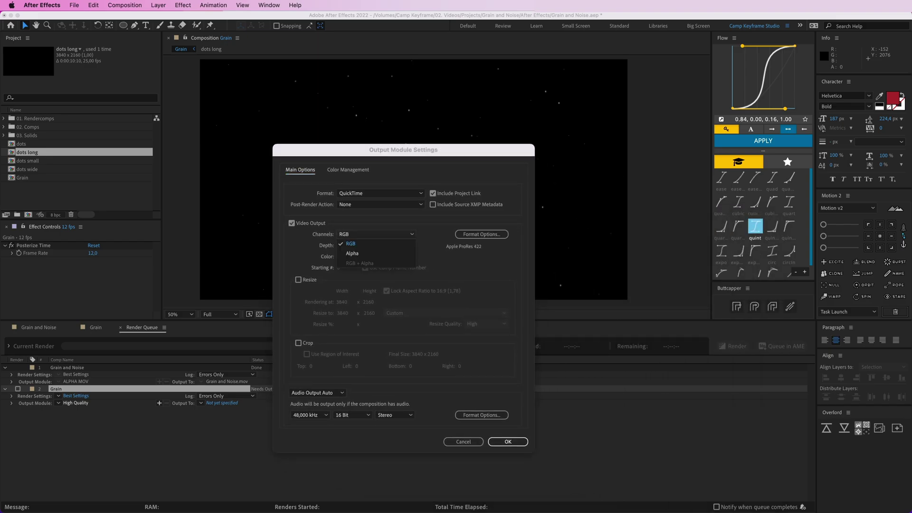
left_click(352, 253)
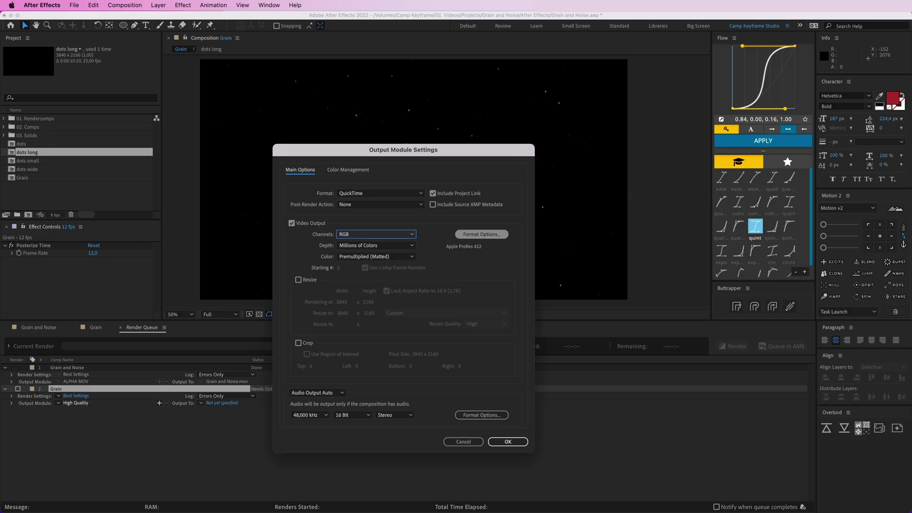
left_click(482, 235)
left_click(425, 163)
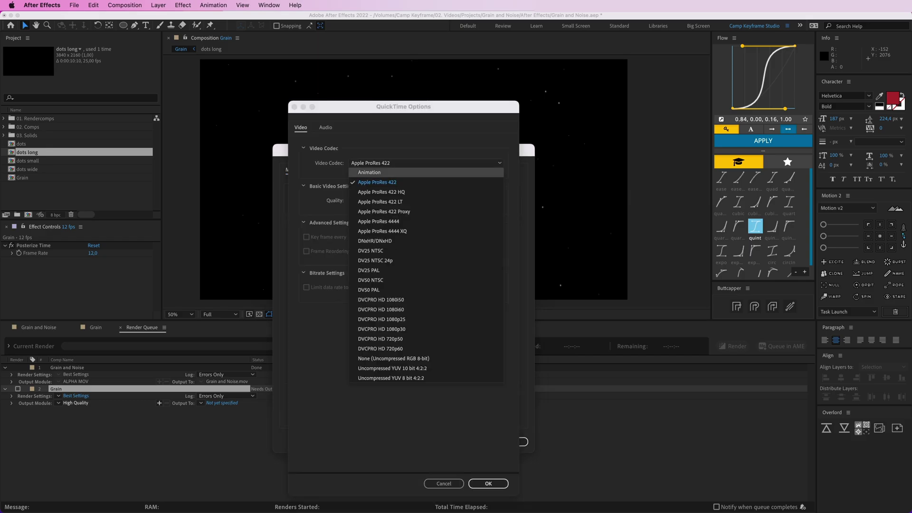
left_click(369, 172)
left_click(488, 483)
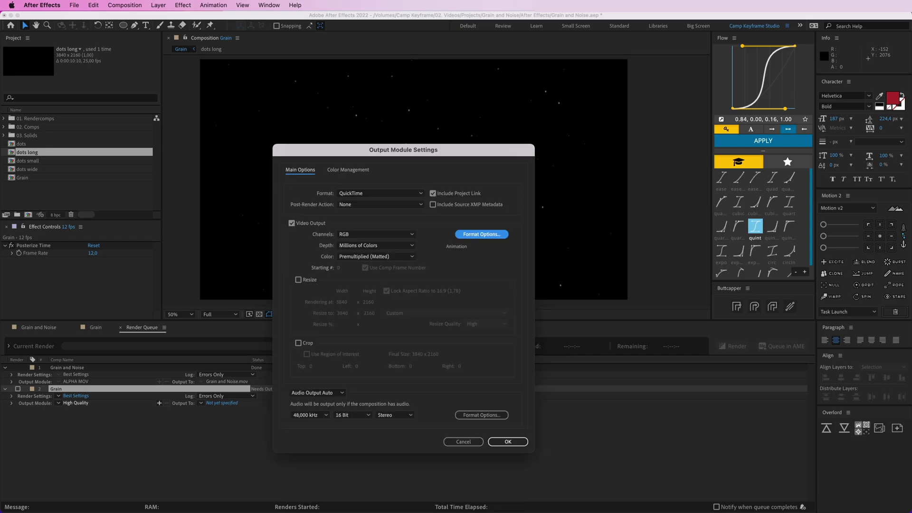
left_click(376, 234)
left_click(361, 263)
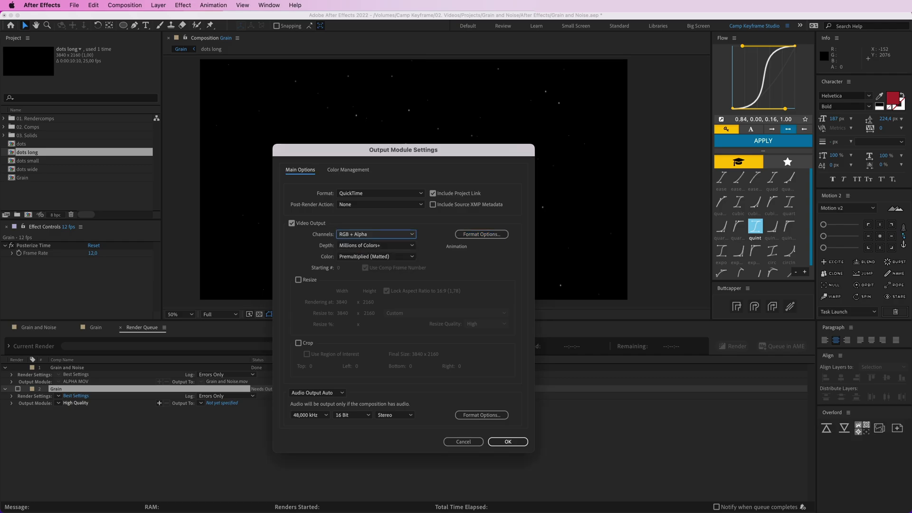
left_click(508, 442)
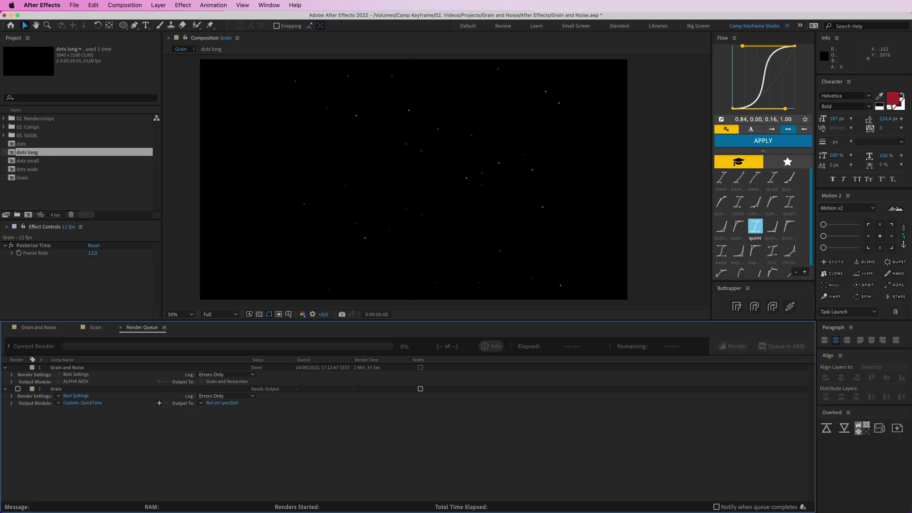
Locate Grain and Noise.mov in the 02. Comps folder and create a new composition with the UHD 4K 25 preset, lasting 0:00:10:10
left_click(87, 196)
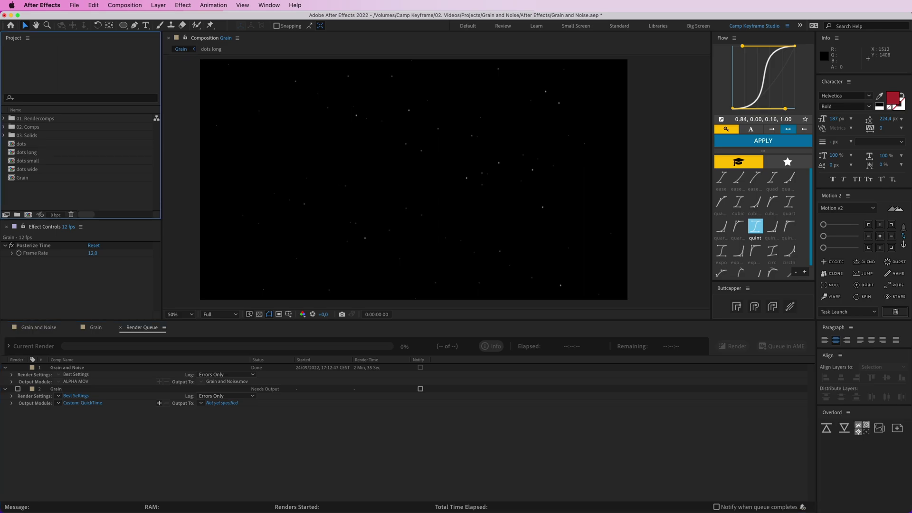
left_click(4, 127)
left_click(47, 169)
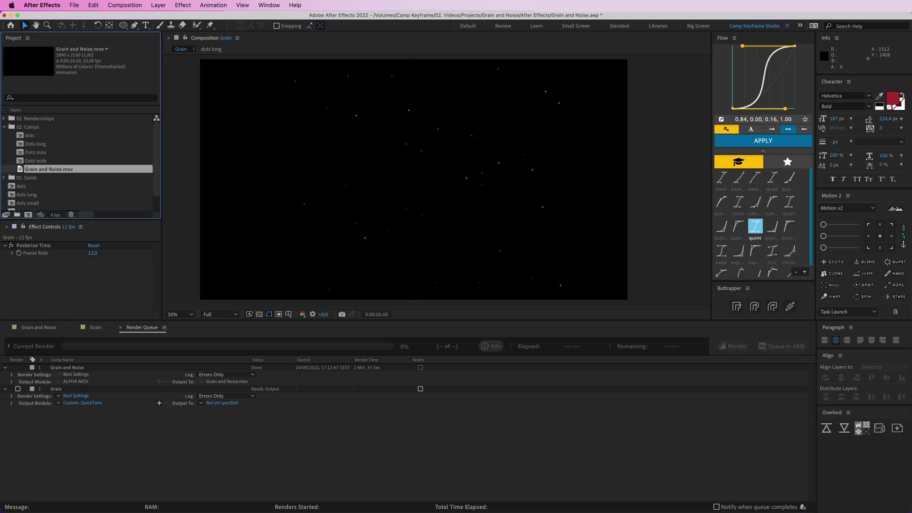
key("super+n")
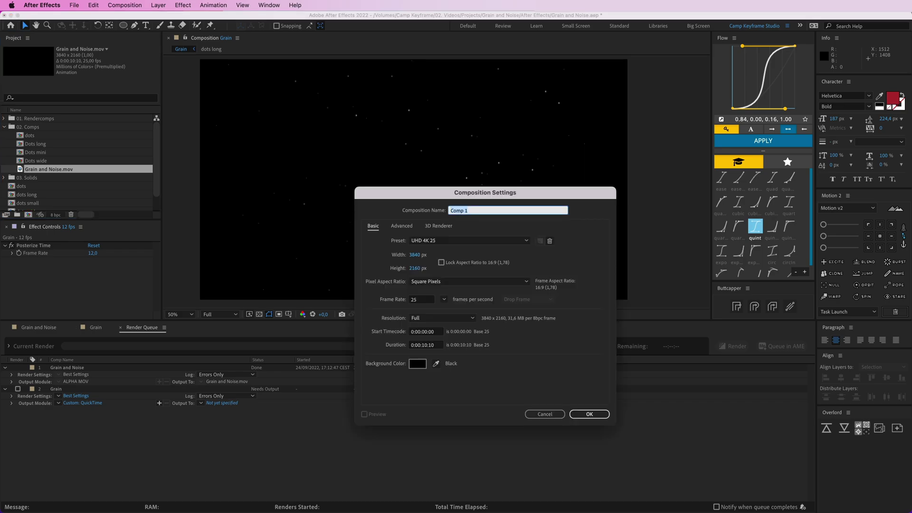
key("Return")
Place Grain and Noise.mov as a layer in Comp 1
left_click(47, 178)
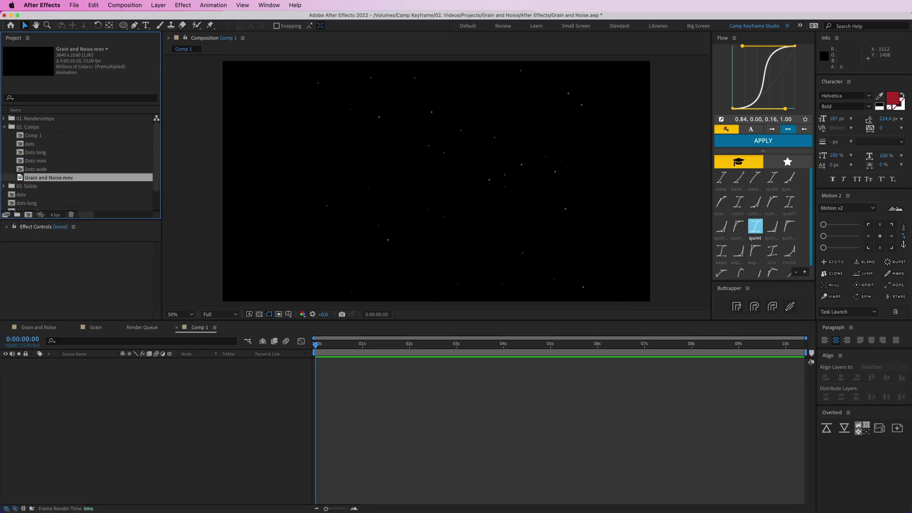
left_click_drag(316, 344, 343, 345)
left_click_drag(48, 178, 171, 414)
left_click(171, 415)
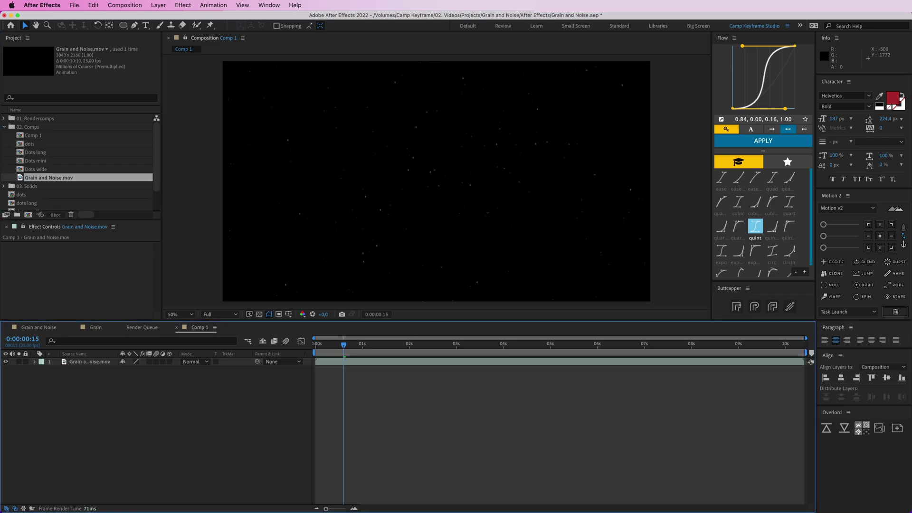
Preview the rendered grain footage from the first frame and move the playhead to 0:00:01:08
left_click_drag(344, 344, 315, 344)
key("space")
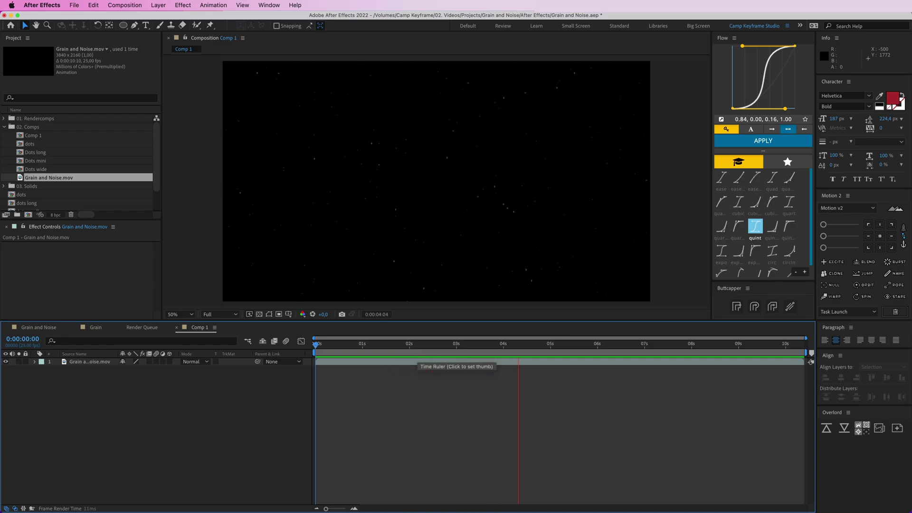
left_click_drag(449, 345, 377, 344)
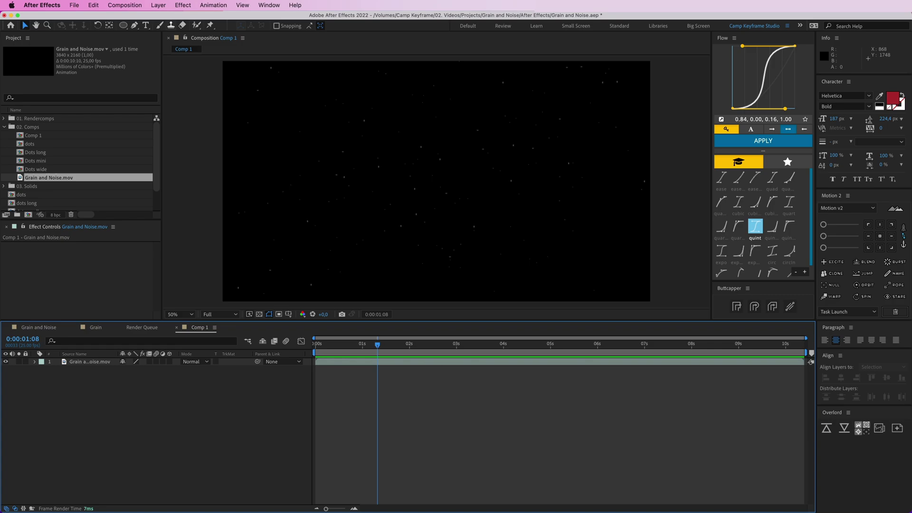
Create a comp-sized deep red solid with colour B10000 and place it beneath the grain footage
left_click(158, 4)
mouse_move(157, 18)
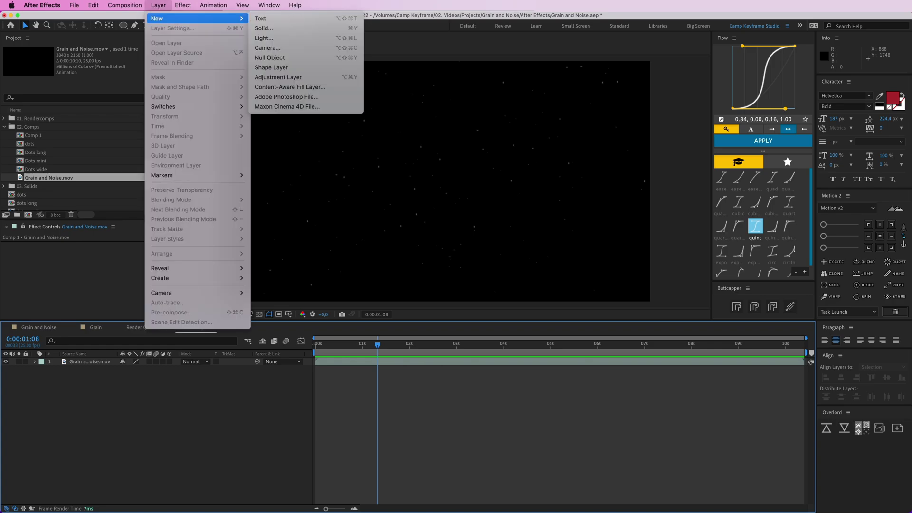
left_click(264, 28)
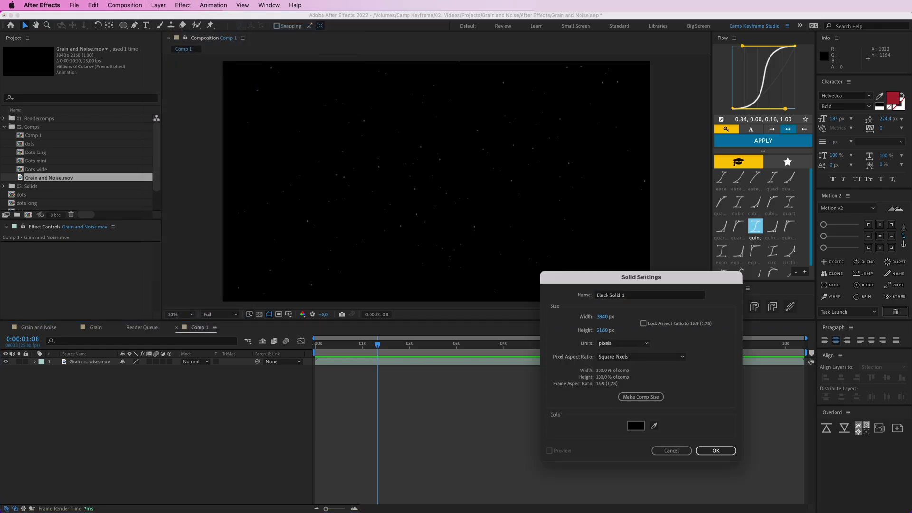
left_click(635, 426)
left_click_drag(639, 338, 649, 351)
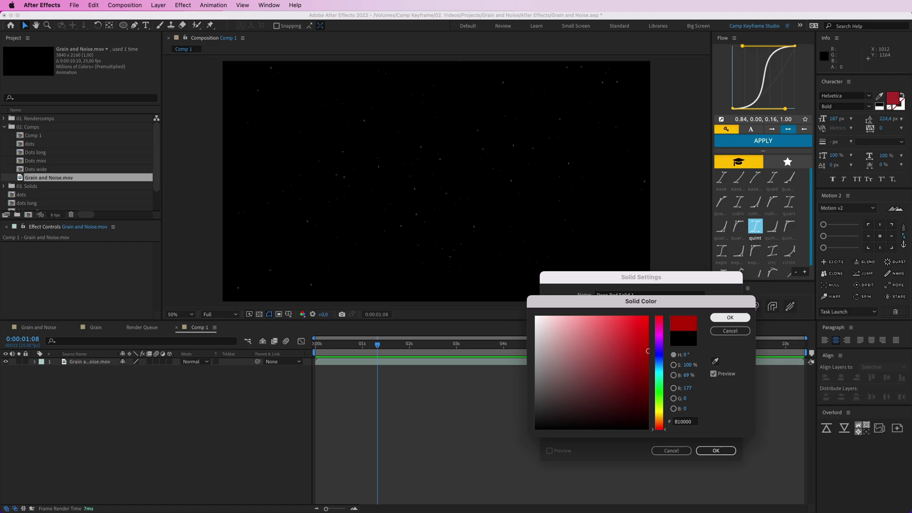
key("Return")
key("Return")
key("super+[")
left_click(403, 438)
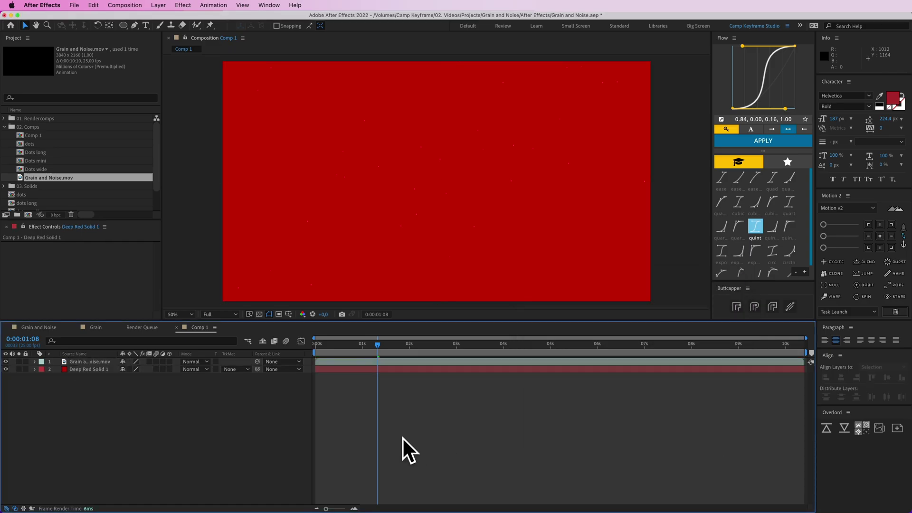
Duplicate the Grain and Noise.mov layer to intensify the grain, previewing it over the red solid before and after
key("space")
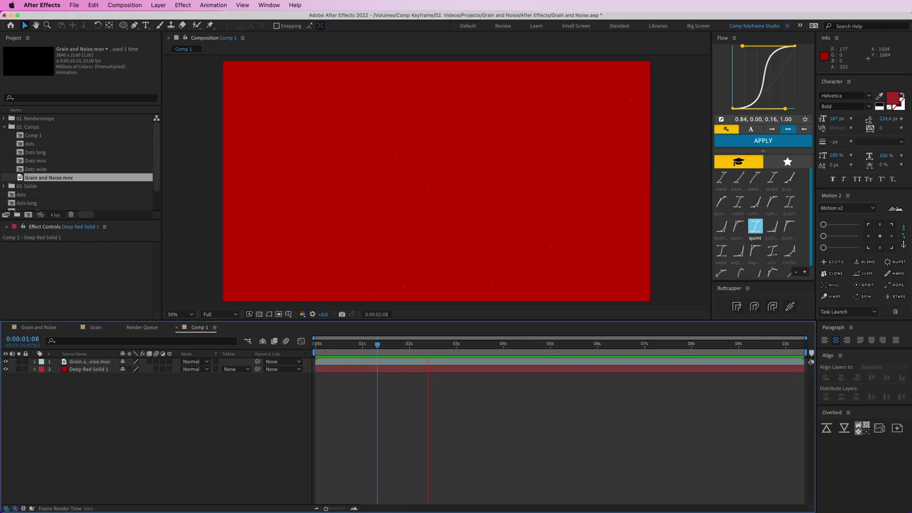
key("Home")
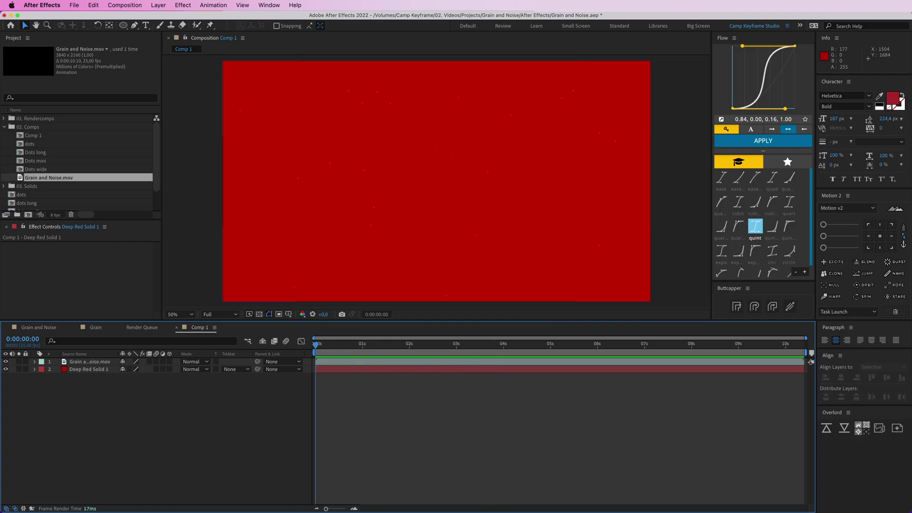
left_click(89, 361)
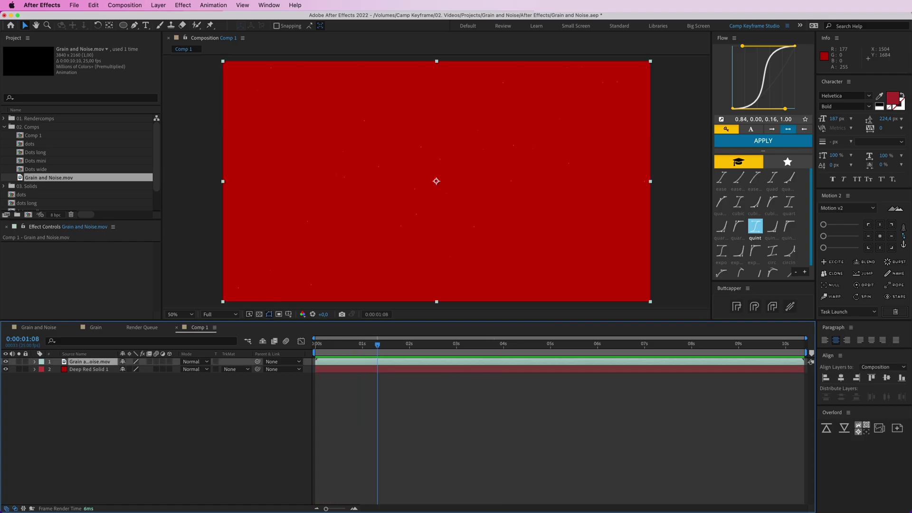
key("super+d")
key("F2")
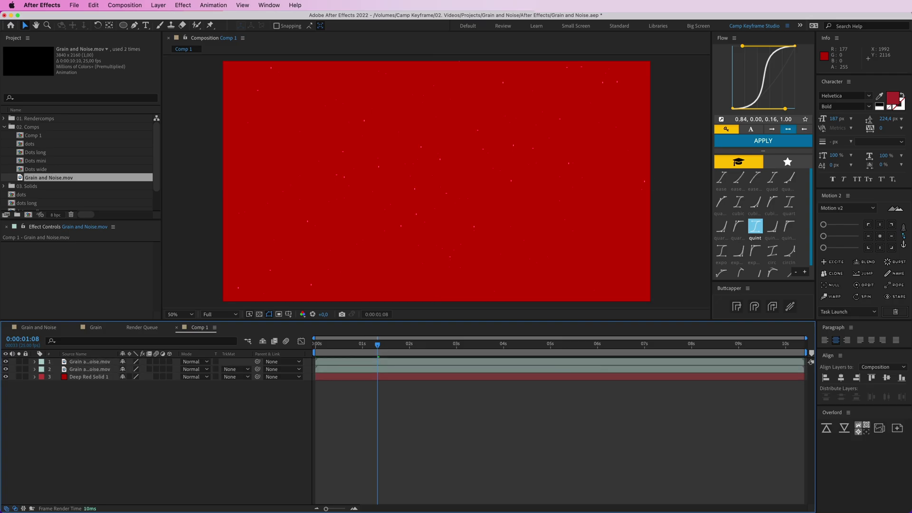
key("space")
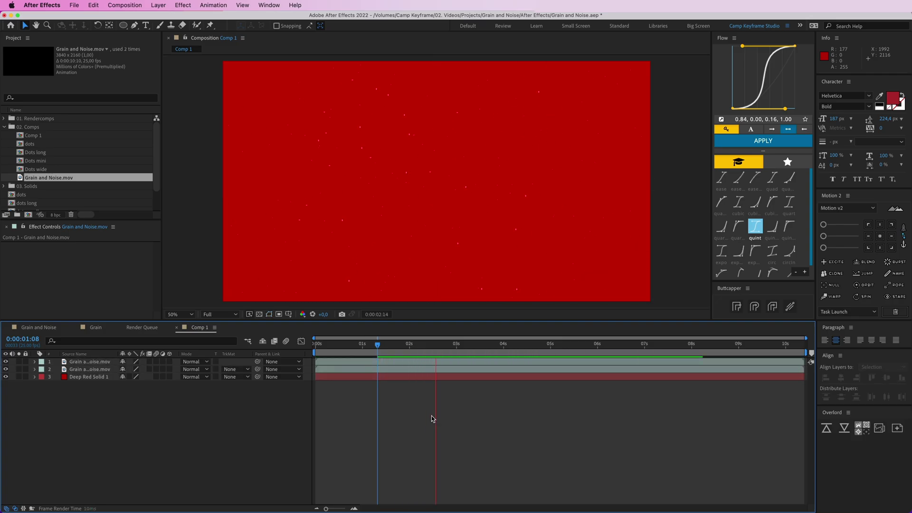
key("space")
Apply the Tint effect to the upper Grain and Noise.mov layer
left_click(82, 362)
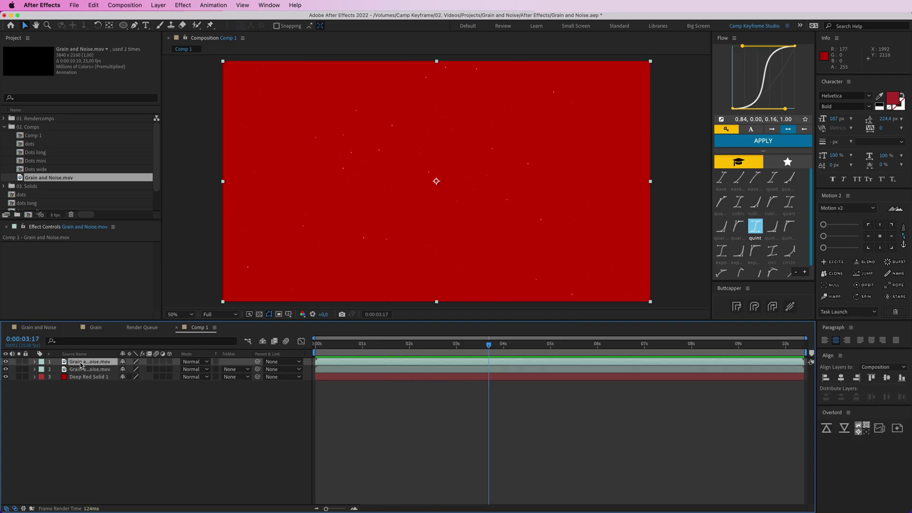
key("super+shift+slash")
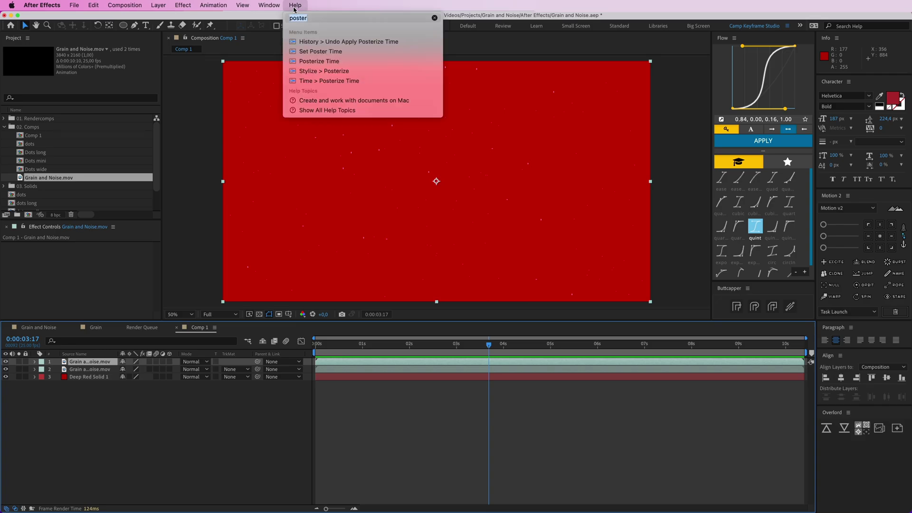
type("tint")
key("Down")
key("Return")
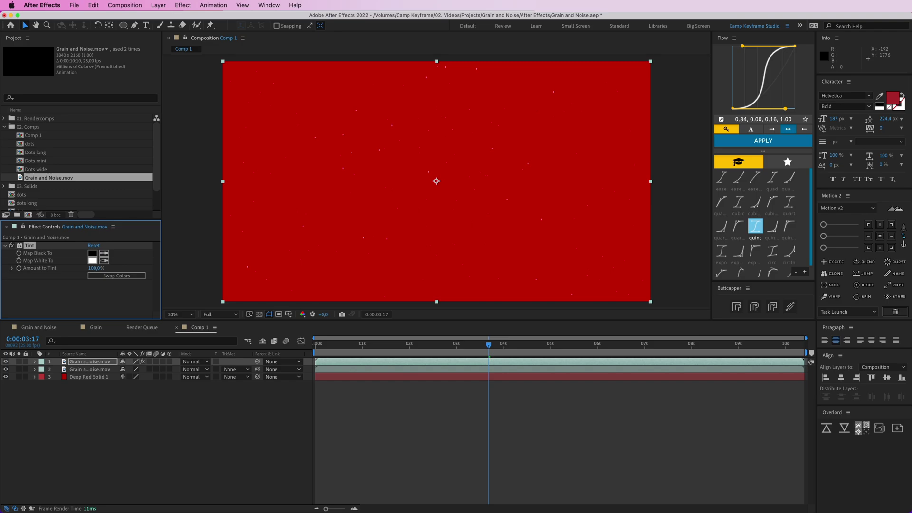
Try blue 0013FF as the Tint's Map White To colour, and settle on green 00FF2B
left_click(93, 260)
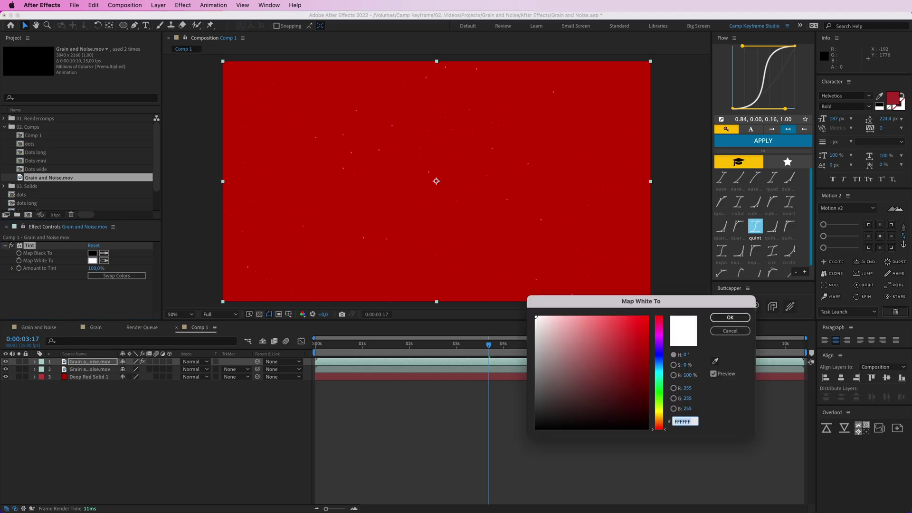
type("0013FF")
key("Tab")
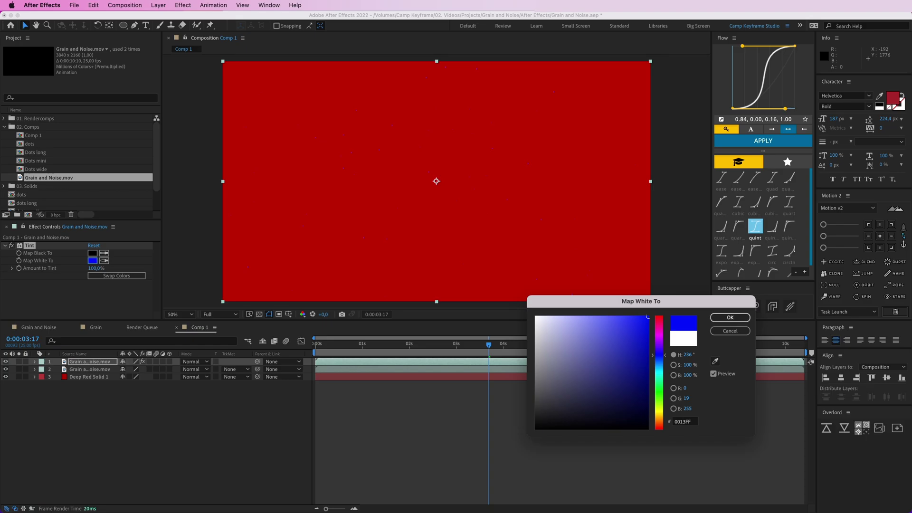
mouse_move(659, 355)
left_mouse_down()
mouse_move(659, 339)
mouse_move(659, 388)
left_mouse_up()
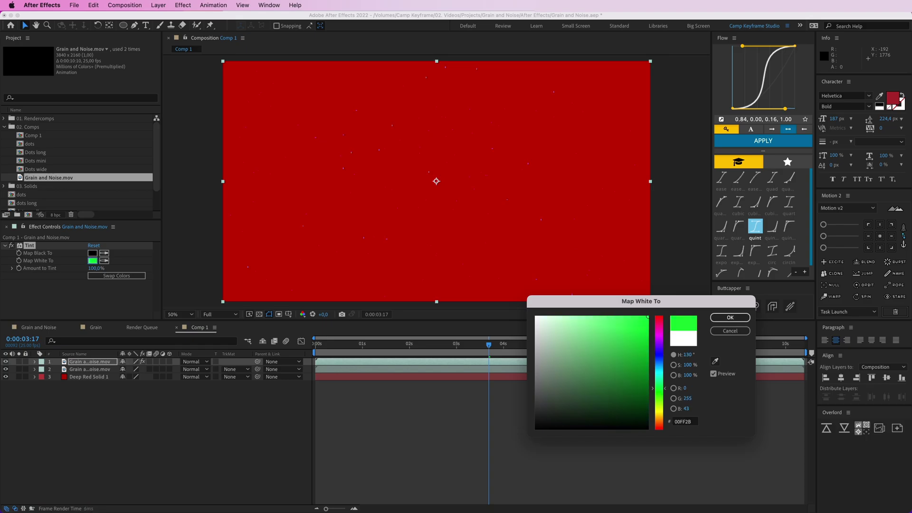
key("Return")
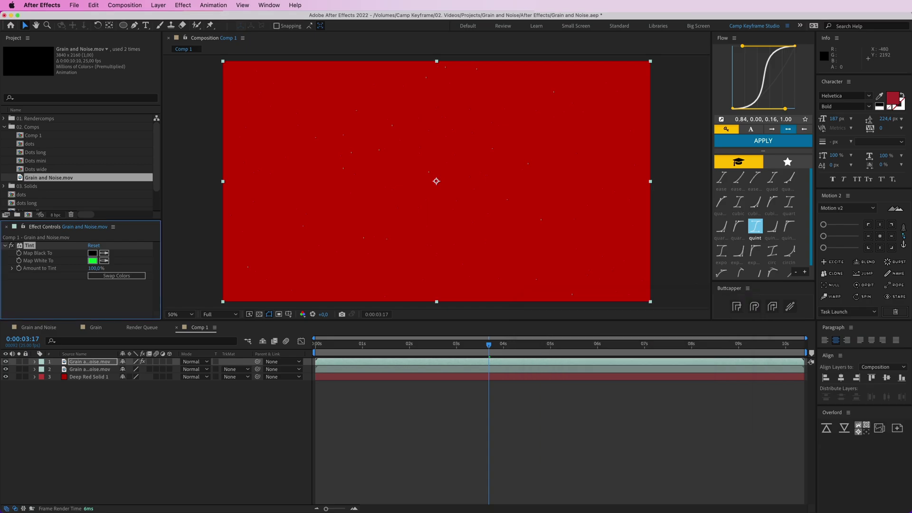
Copy the green Tint effect onto the lower Grain and Noise.mov layer and deselect the layers
key("super+c")
left_click(90, 369)
key("super+v")
left_click(157, 418)
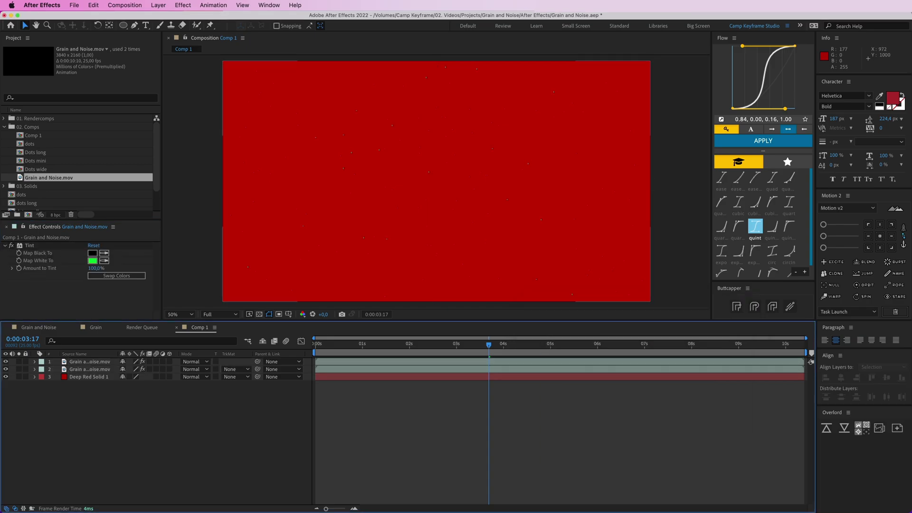
Preview the green-tinted grain over the red solid in Comp 1
key("space")
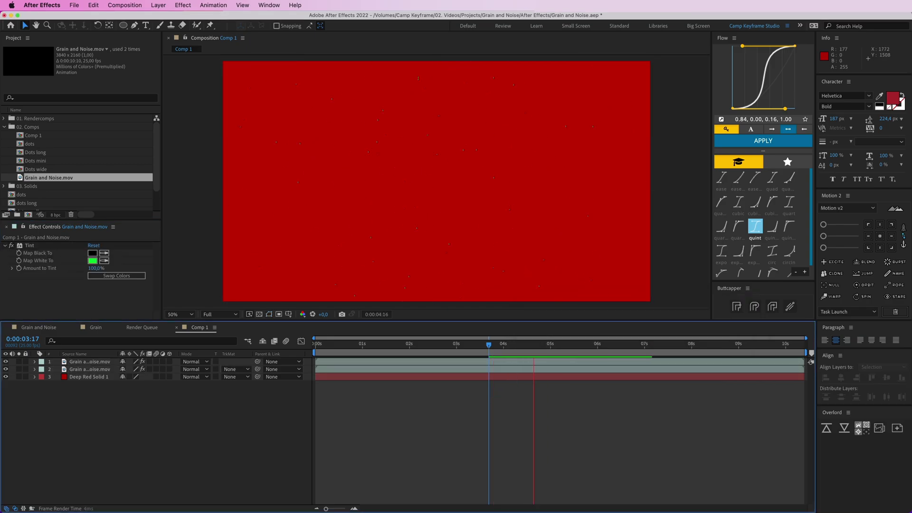
key("space")
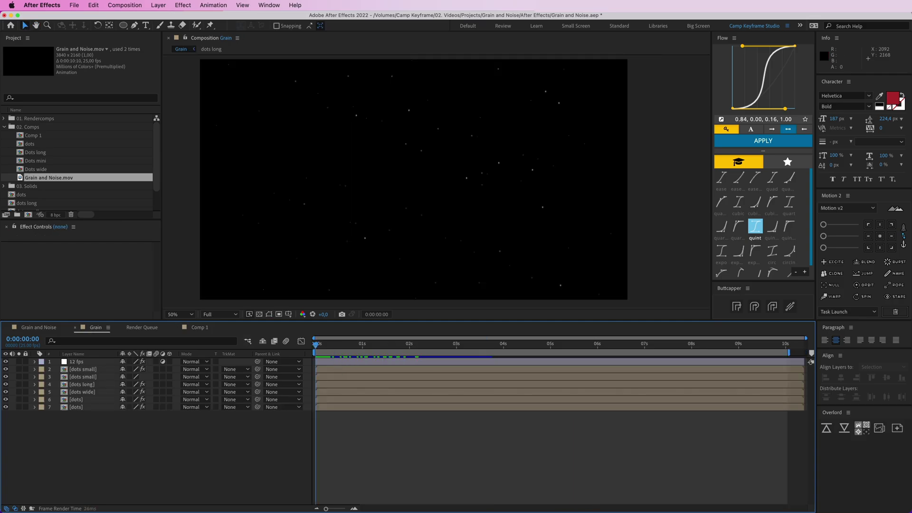
Play back the Grain composition to review the dots animation, and select the Grain and Noise.mov footage in the project
key("space")
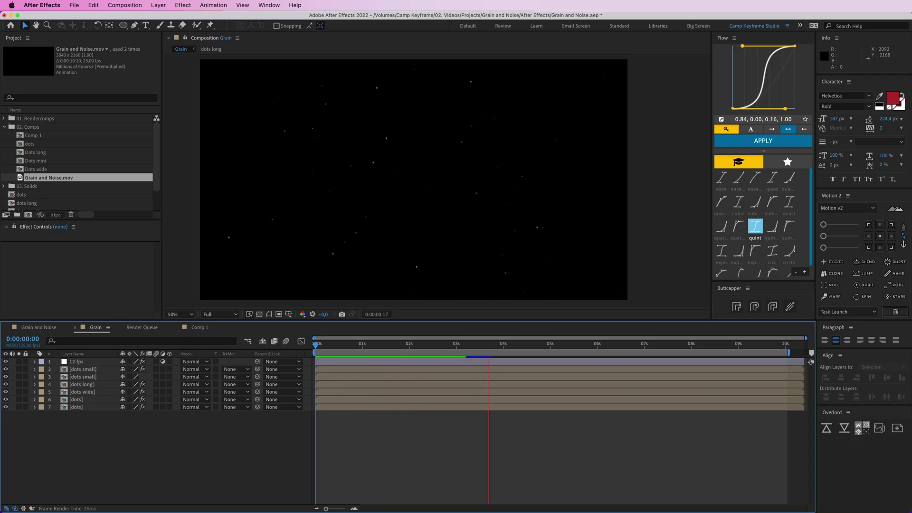
key("space")
key("space")
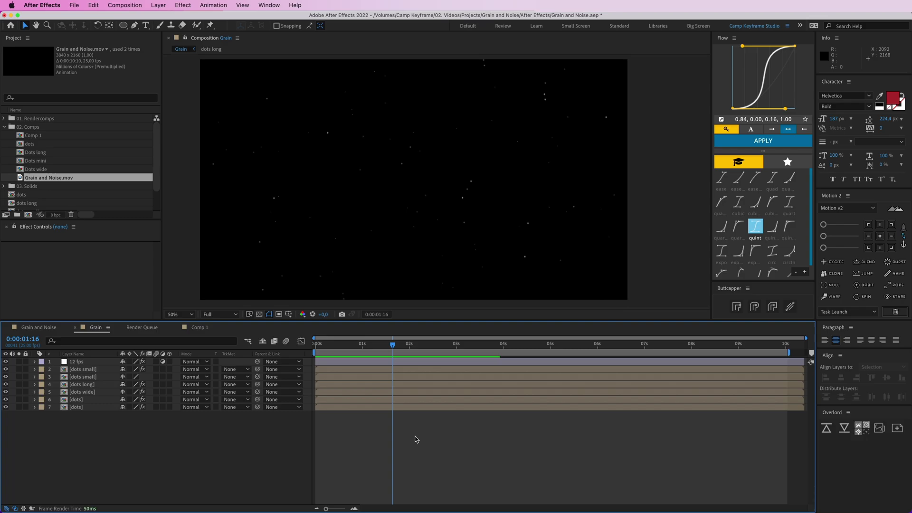
left_click(36, 169)
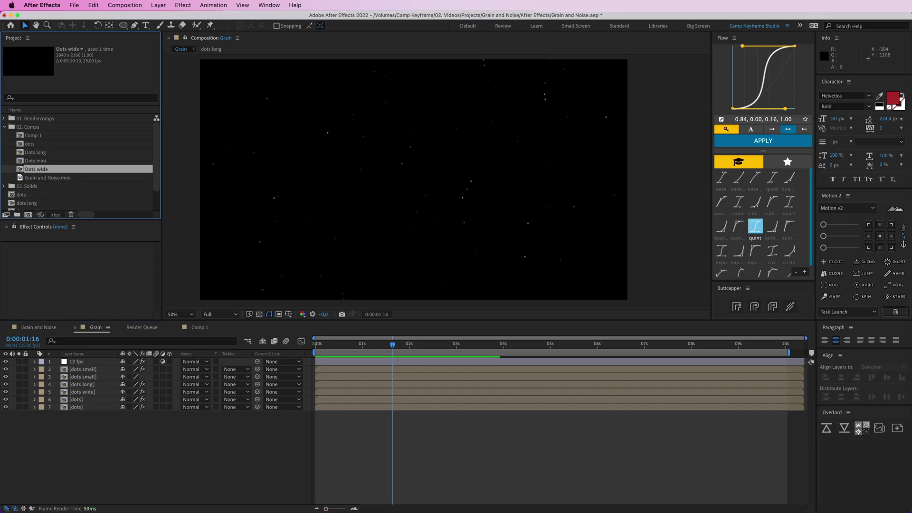
left_click(49, 178)
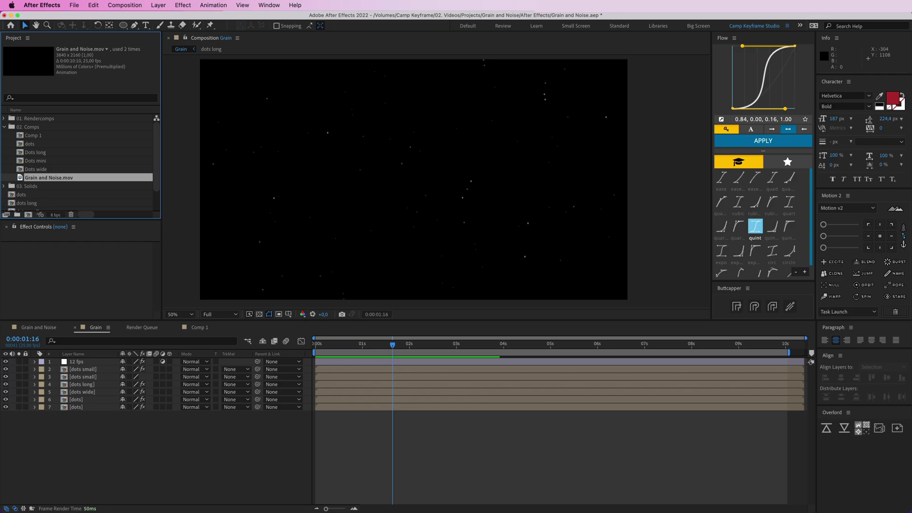